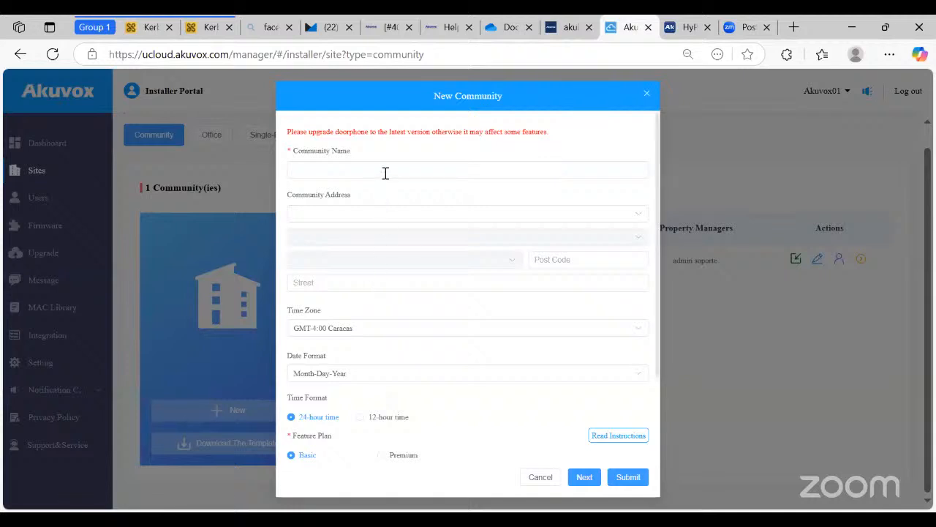
- Place the cursor in the empty Community Name field of the New Community form
{"action": "left_click", "coordinate": [384, 170]}
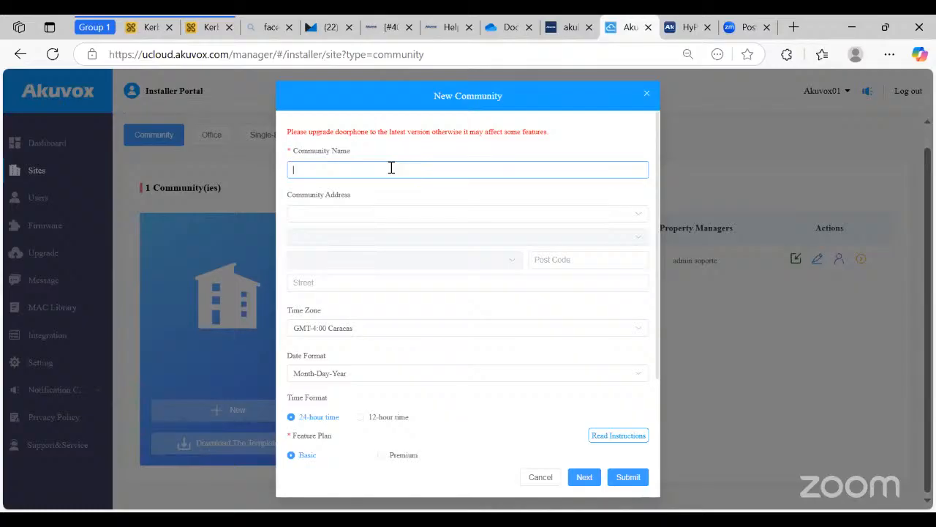
- Name the community AKUVOX and set its location to Fort Lauderdale, Florida, United States
{"action": "type", "text": "AKUVOX"}
{"action": "left_click", "coordinate": [384, 215]}
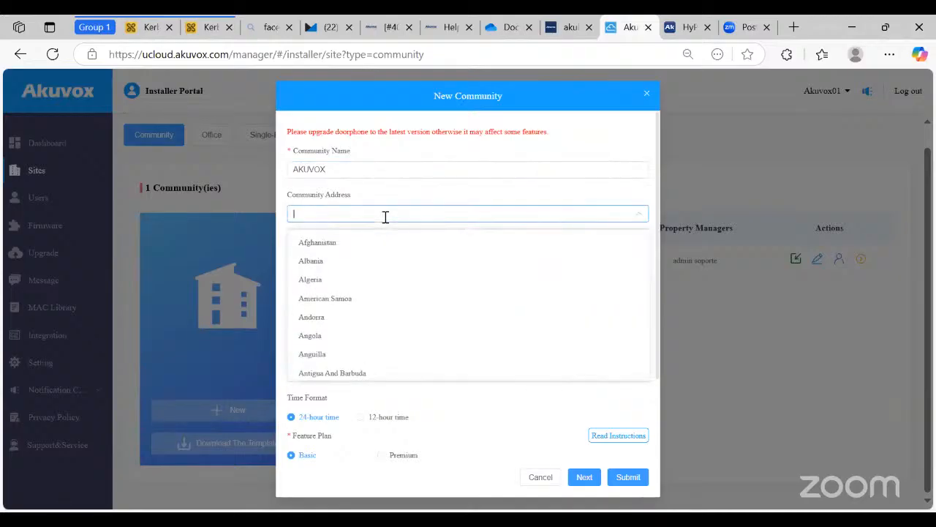
{"action": "type", "text": "un"}
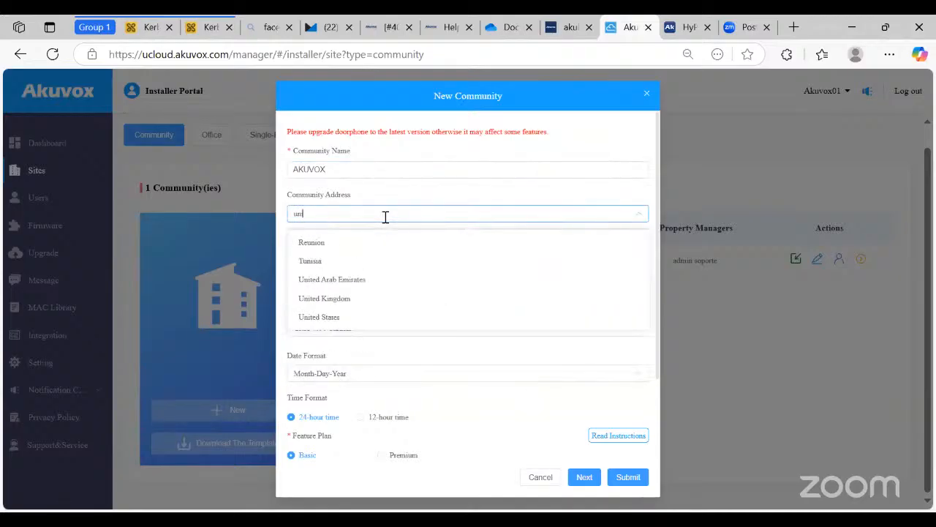
{"action": "left_click", "coordinate": [327, 320]}
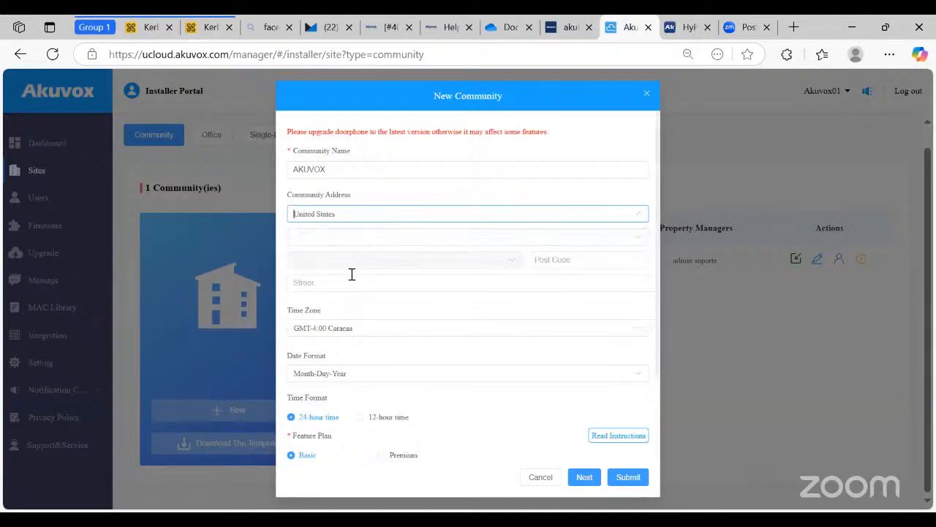
{"action": "left_click", "coordinate": [355, 238]}
{"action": "type", "text": "flori"}
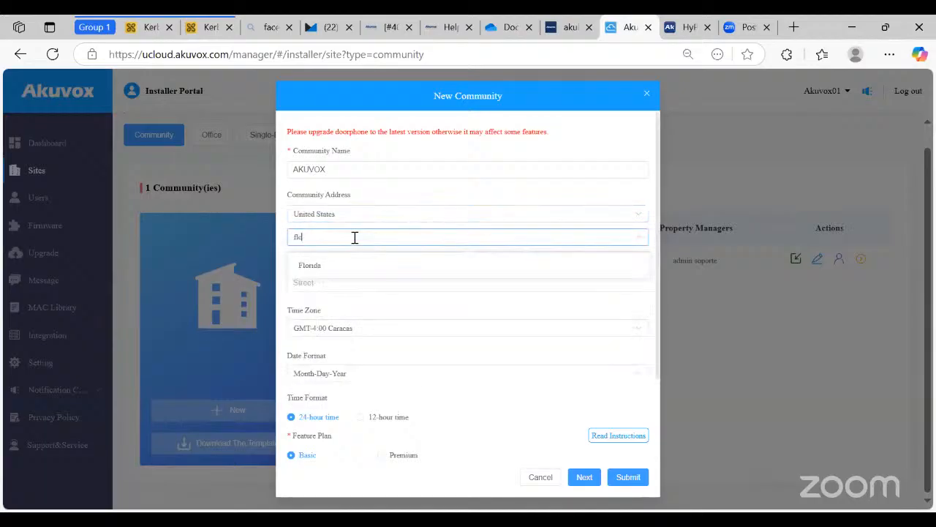
{"action": "left_click", "coordinate": [349, 272]}
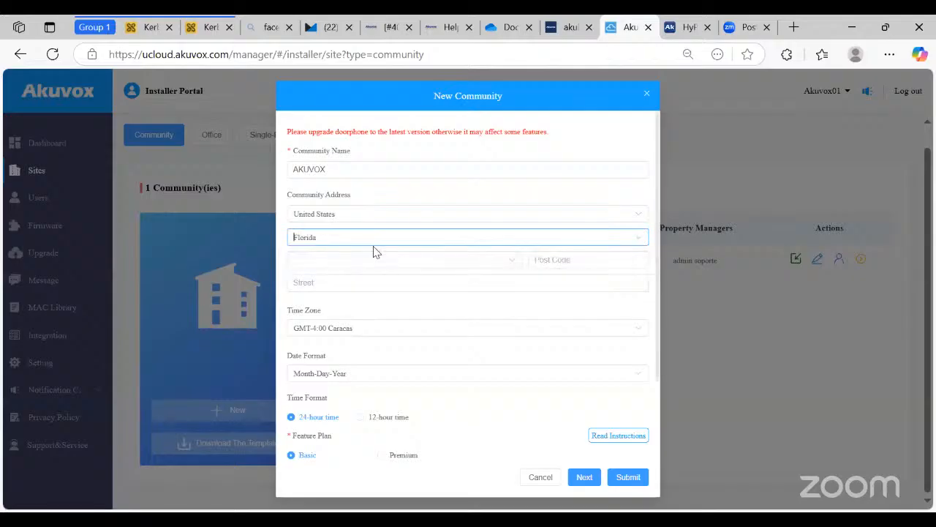
{"action": "left_click", "coordinate": [370, 262]}
{"action": "type", "text": "fort"}
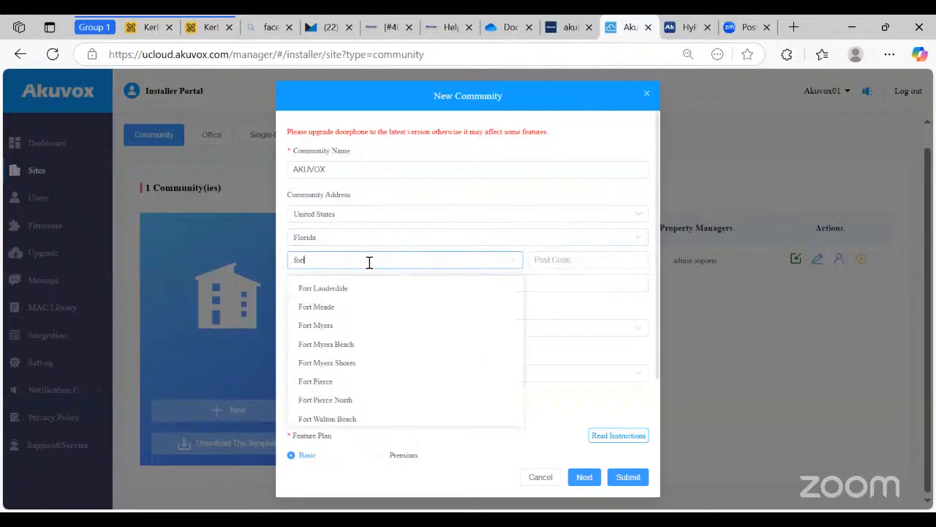
{"action": "left_click", "coordinate": [343, 290]}
- Enter post code 1234 and street 'Florida', and choose the GMT-5:00 New_York time zone
{"action": "left_click", "coordinate": [560, 261]}
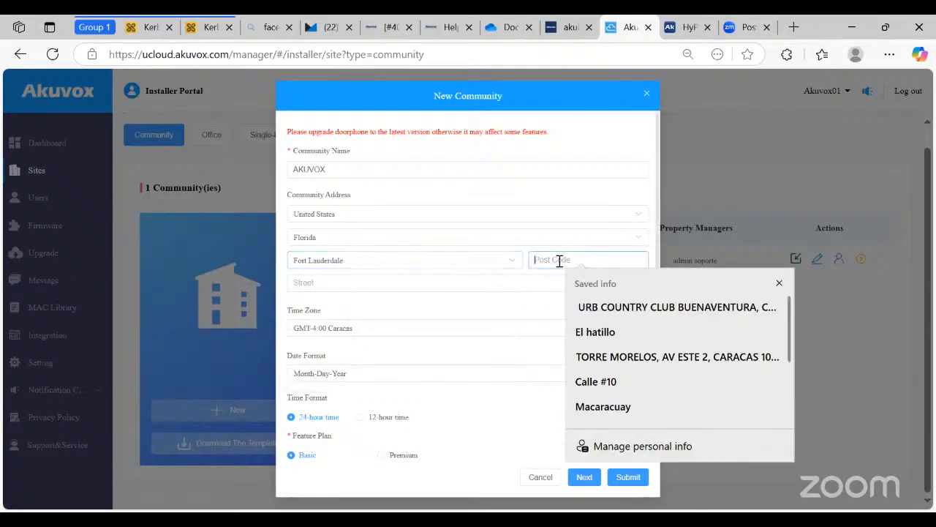
{"action": "type", "text": "1234"}
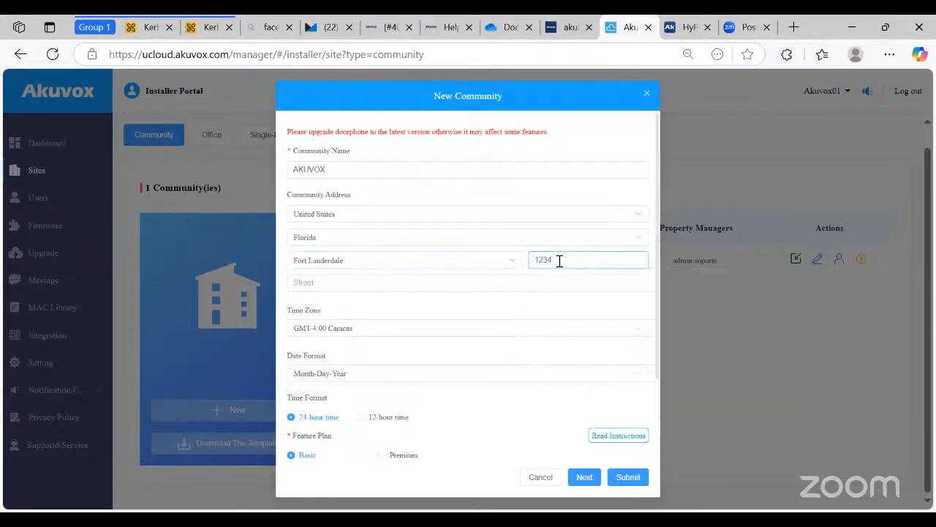
{"action": "key", "text": "Tab"}
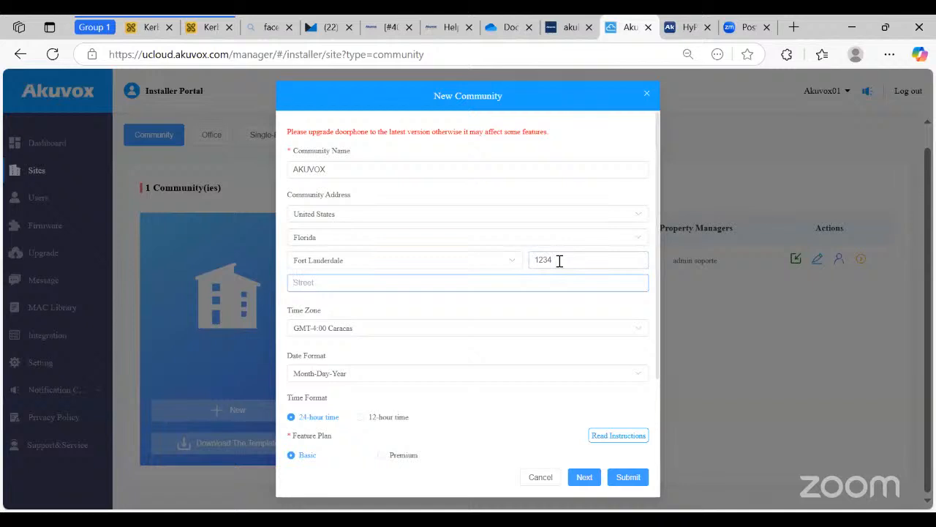
{"action": "type", "text": "Florida"}
{"action": "left_click", "coordinate": [360, 328]}
{"action": "type", "text": "new"}
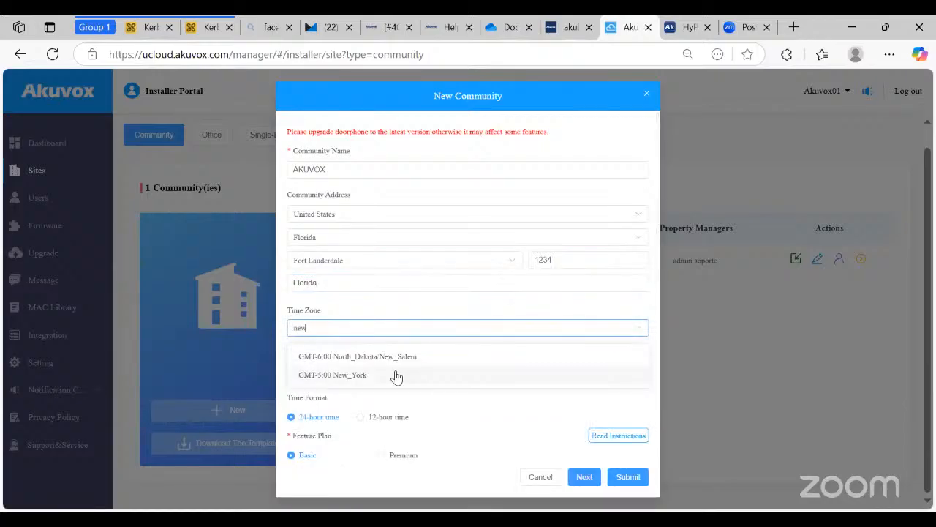
{"action": "left_click", "coordinate": [395, 376]}
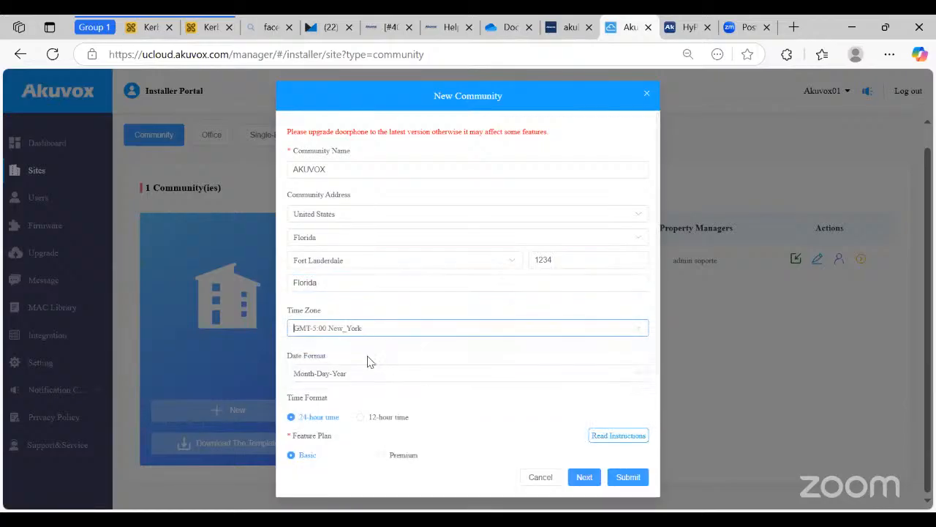
{"action": "scroll", "coordinate": [344, 359], "scroll_direction": "down", "scroll_amount": 1}
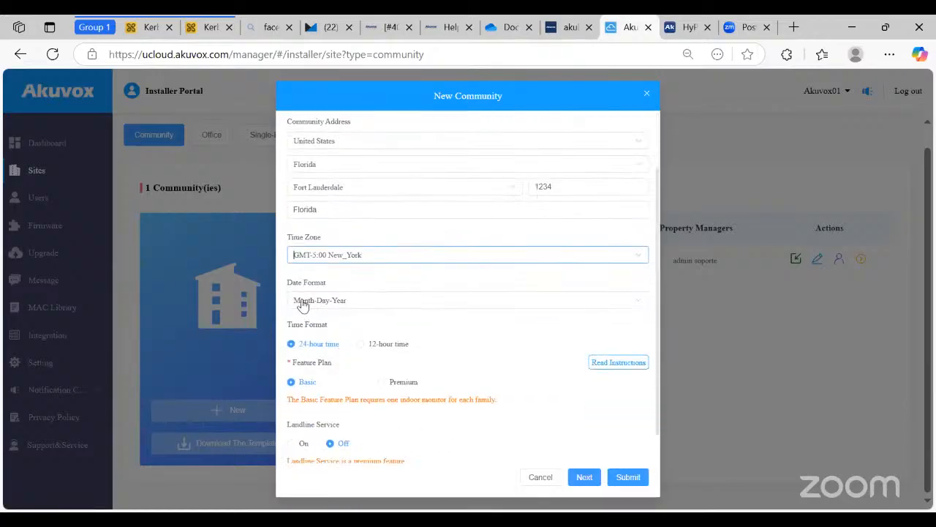
- Set the date format to Day-Month-Year and pick the Premium feature plan
{"action": "left_click", "coordinate": [364, 303]}
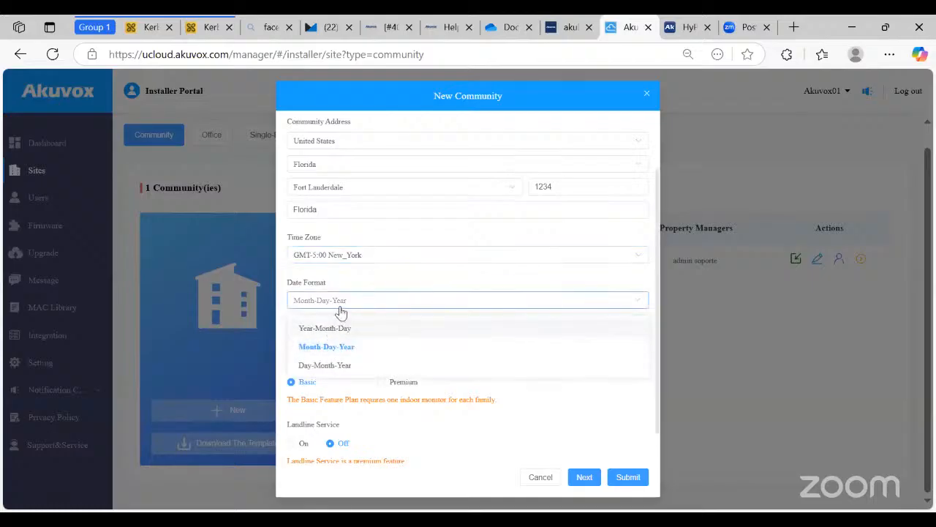
{"action": "left_click", "coordinate": [330, 368]}
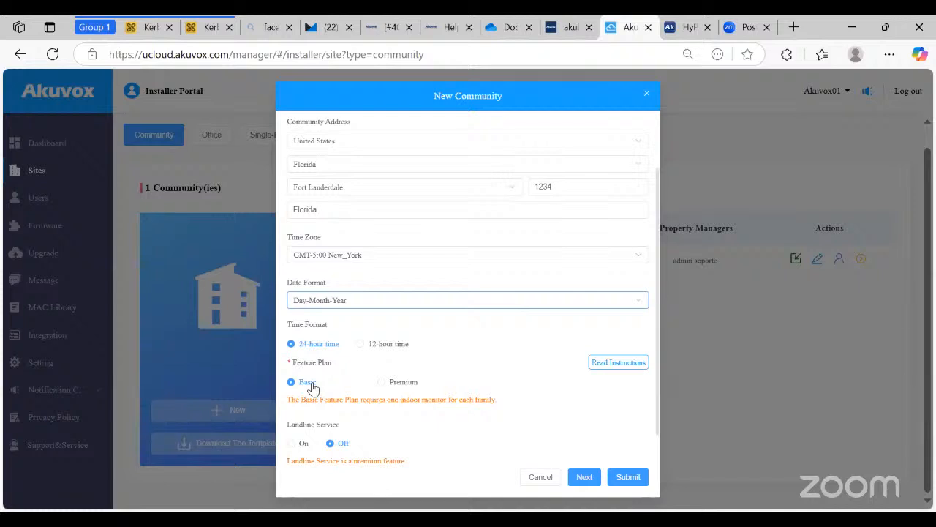
{"action": "left_click", "coordinate": [407, 386]}
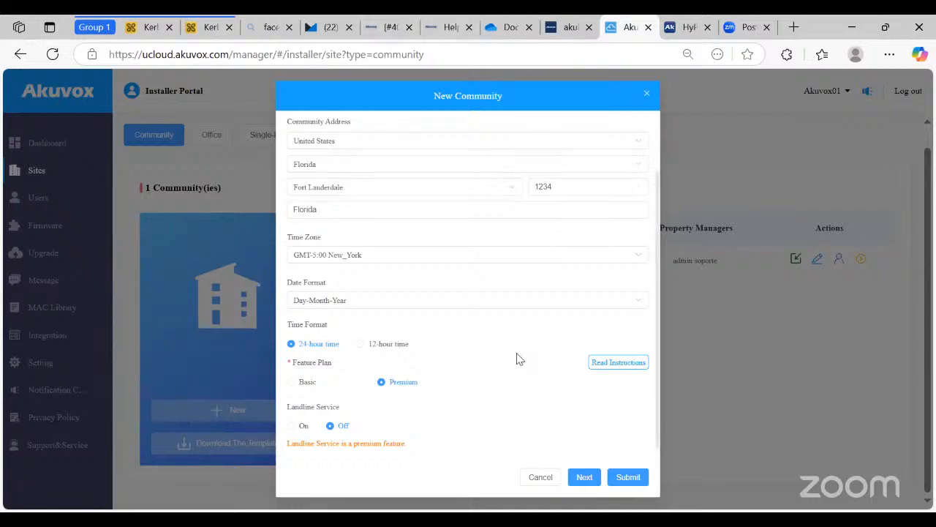
- Move past the remaining settings page and submit the AKUVOX community
{"action": "left_click", "coordinate": [583, 477]}
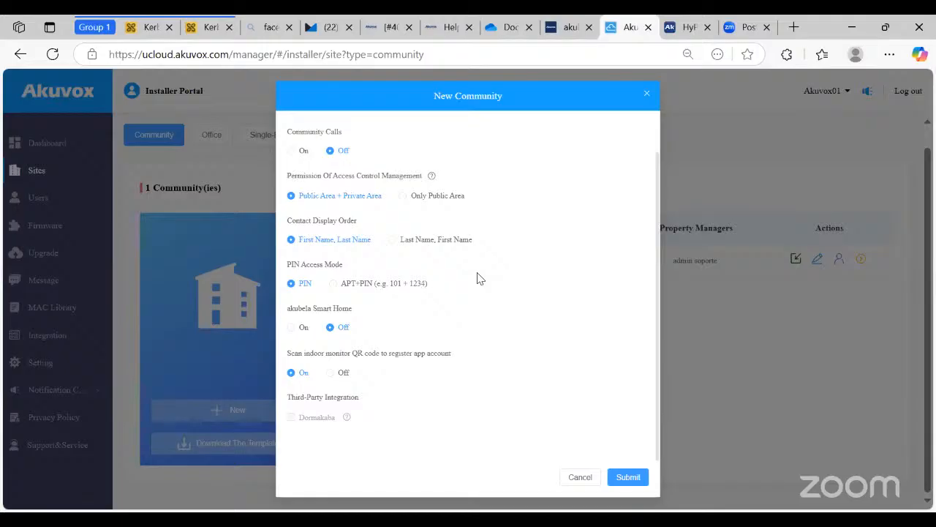
{"action": "left_click", "coordinate": [640, 482]}
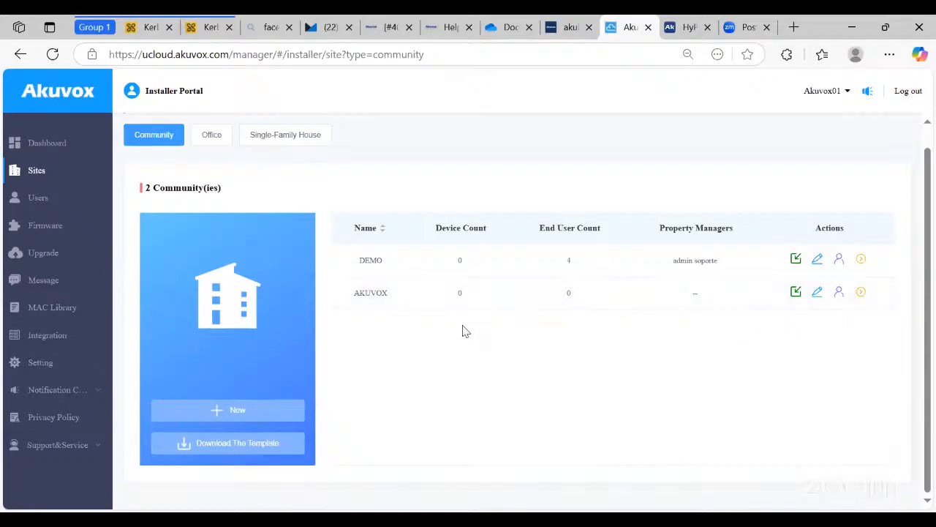
- In AKUVOX, add a building named 'Building 1', then show the Public Area's intercom devices
{"action": "left_click", "coordinate": [862, 292]}
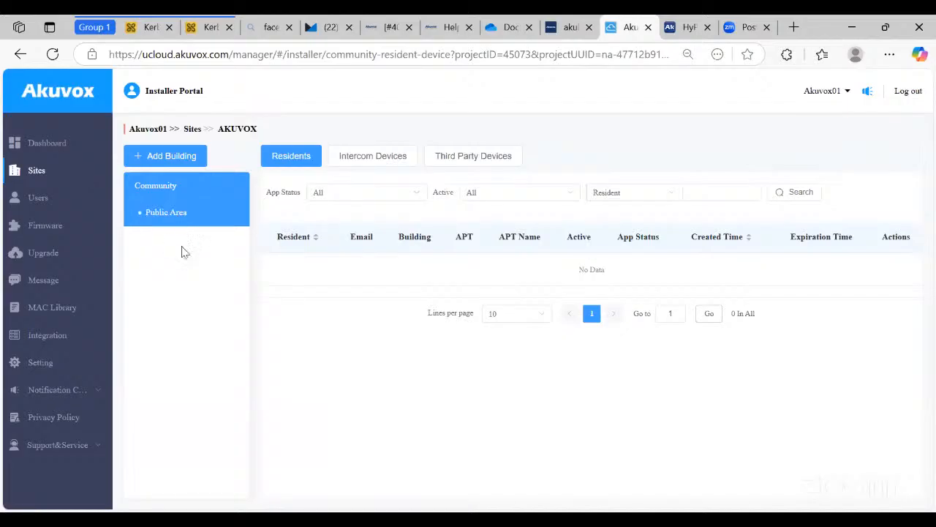
{"action": "left_click", "coordinate": [173, 163]}
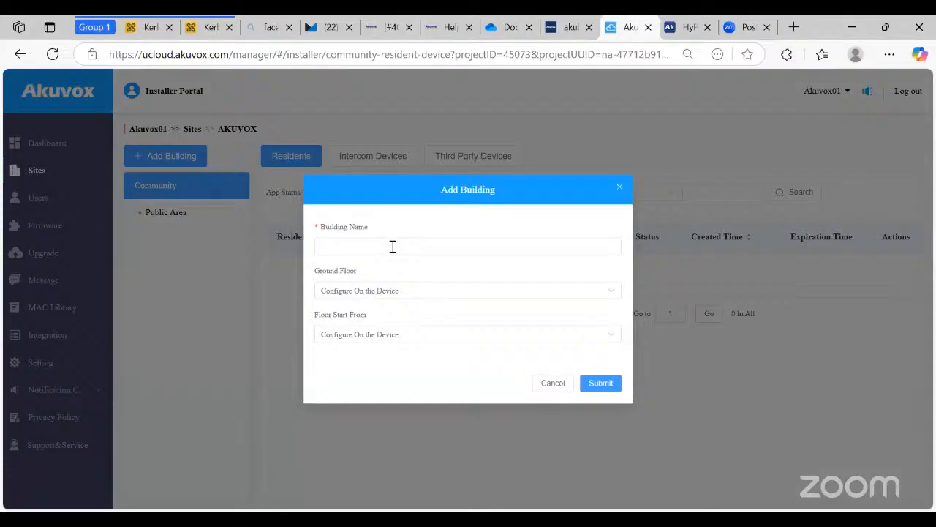
{"action": "left_click", "coordinate": [392, 246]}
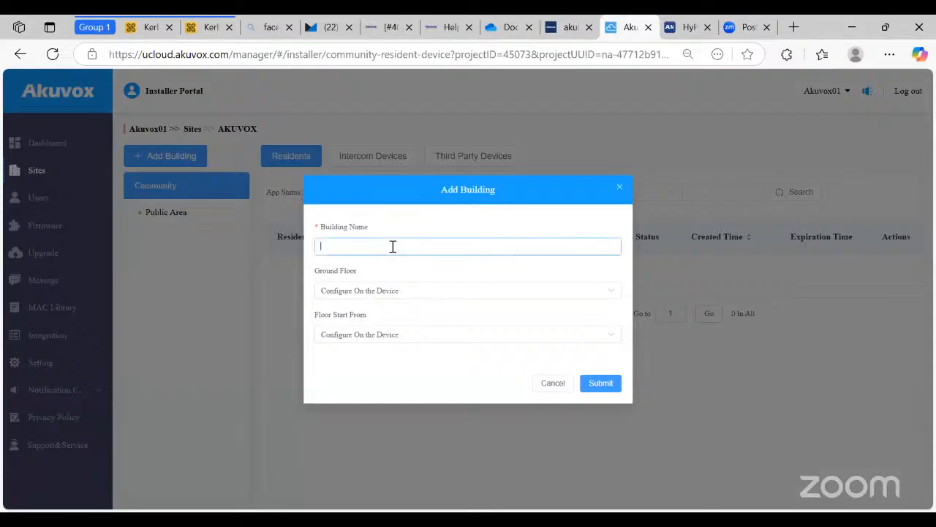
{"action": "type", "text": "Building 1"}
{"action": "left_click", "coordinate": [602, 384]}
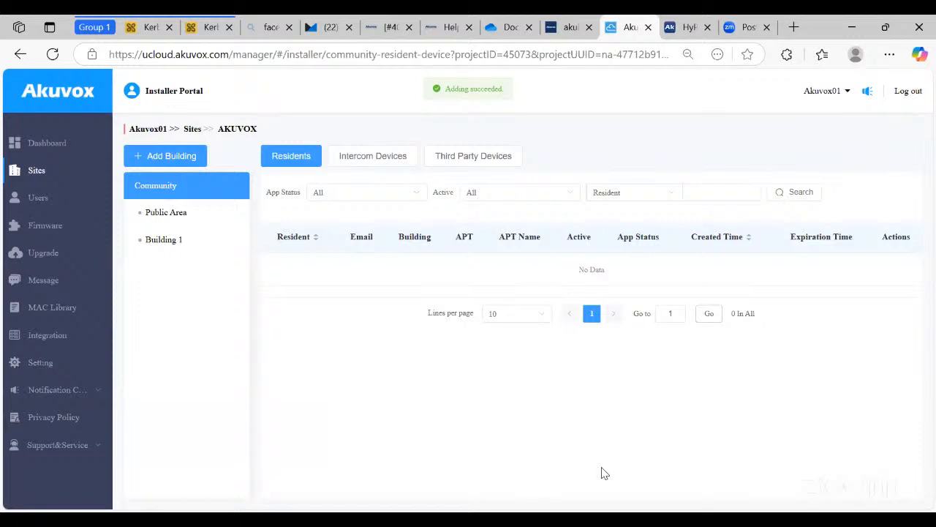
{"action": "left_click", "coordinate": [193, 211]}
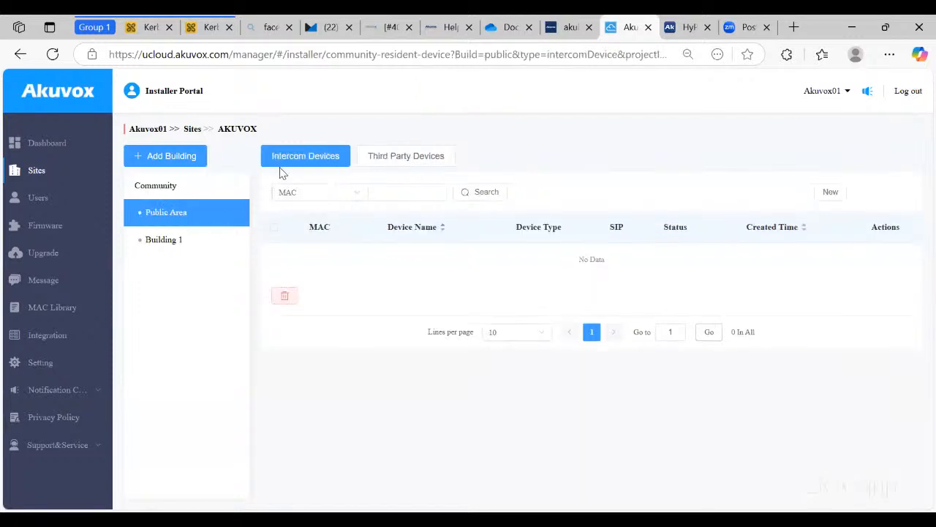
- Start a new Public Area intercom device, paste its MAC address and name it 'Main Entrance'
{"action": "left_click", "coordinate": [830, 201]}
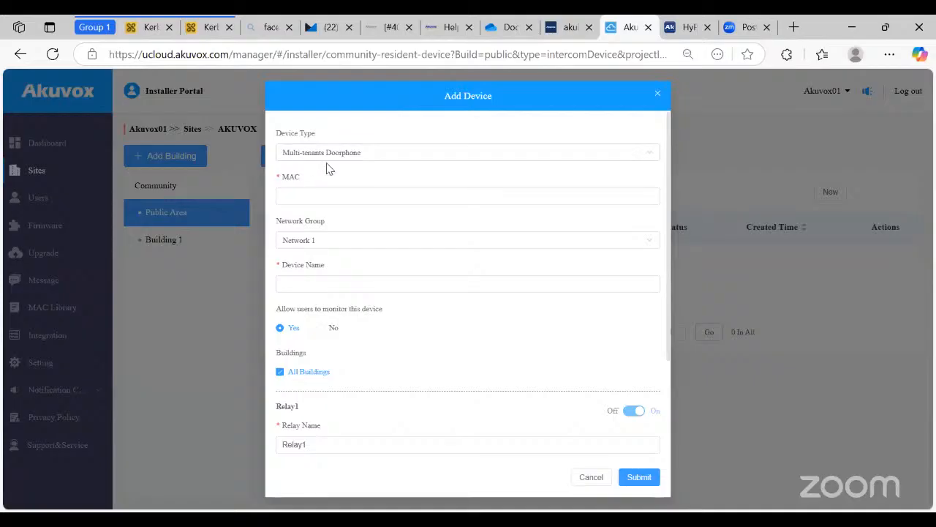
{"action": "left_click", "coordinate": [317, 193]}
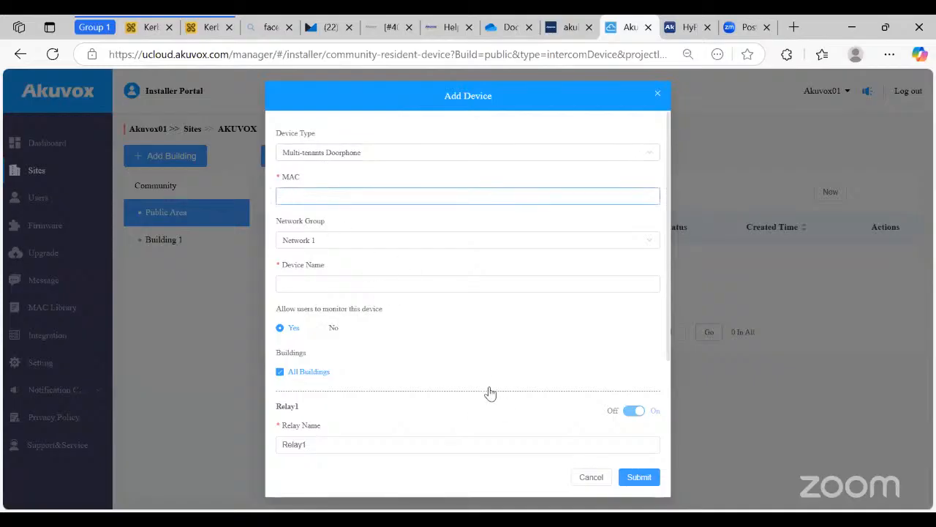
{"action": "key", "text": "alt+Tab"}
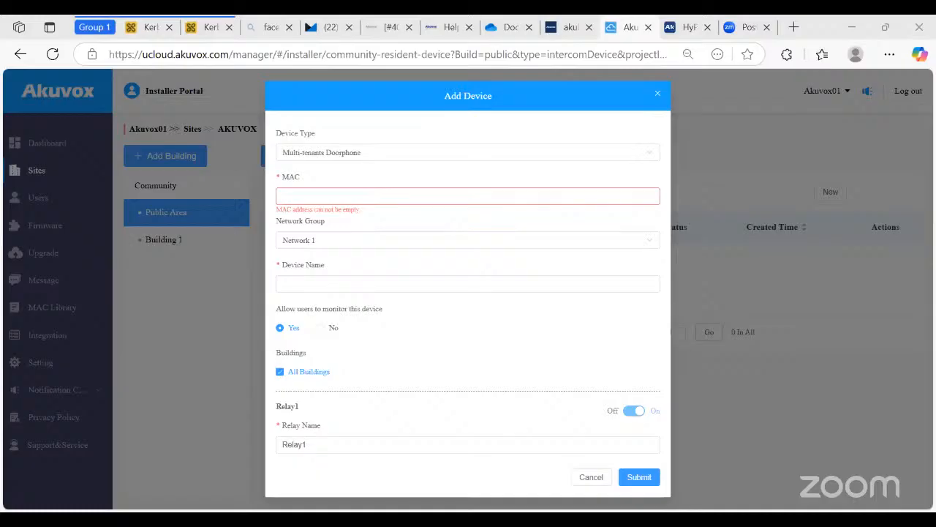
{"action": "left_click", "coordinate": [350, 194]}
{"action": "type", "text": "0C1105220E96"}
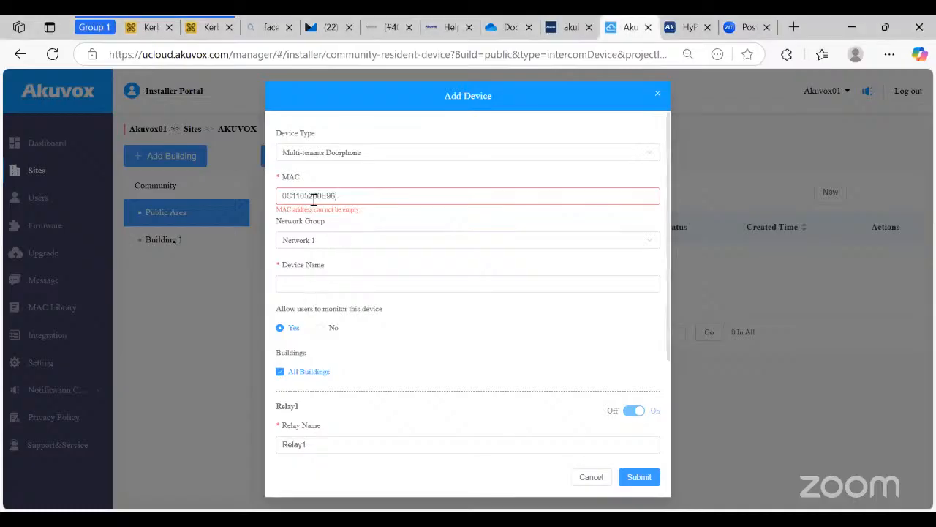
{"action": "left_click", "coordinate": [317, 282]}
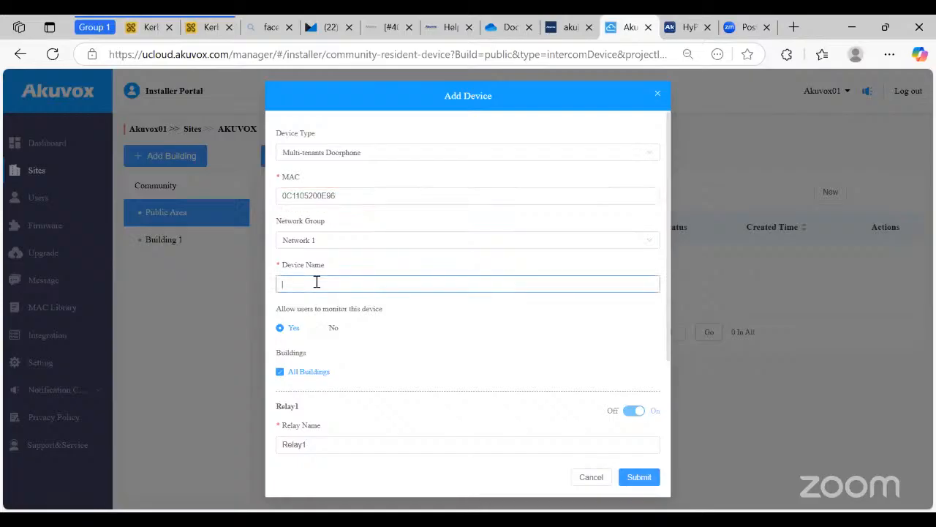
{"action": "type", "text": "Main Entrance"}
{"action": "scroll", "coordinate": [307, 300], "scroll_direction": "down", "scroll_amount": 1}
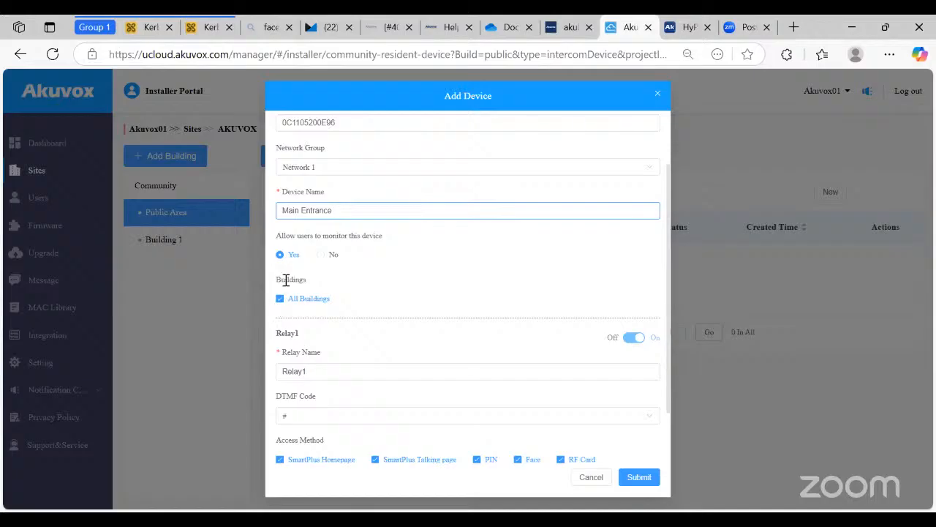
- Select Building 1 for the Main Entrance doorphone, then switch it to serve all buildings
{"action": "left_click", "coordinate": [282, 303]}
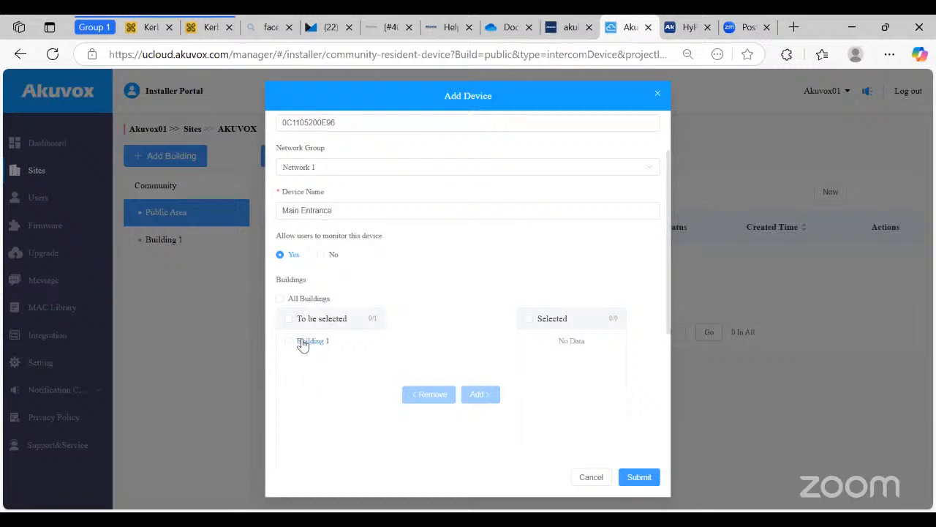
{"action": "left_click", "coordinate": [300, 344]}
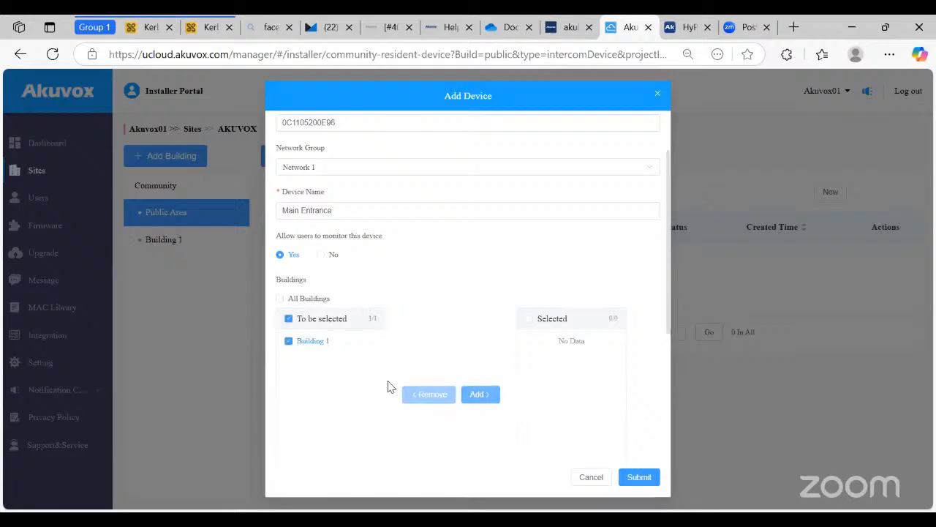
{"action": "left_click", "coordinate": [477, 395]}
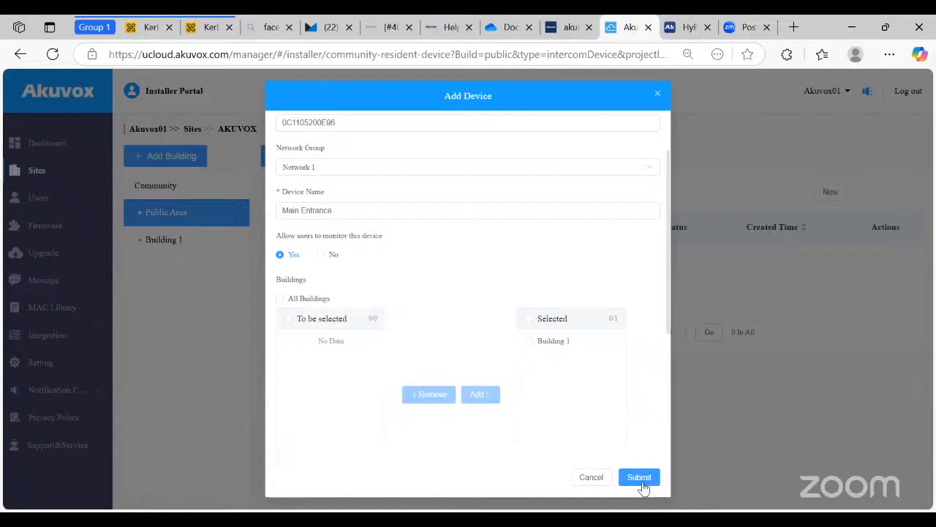
{"action": "left_click", "coordinate": [279, 300]}
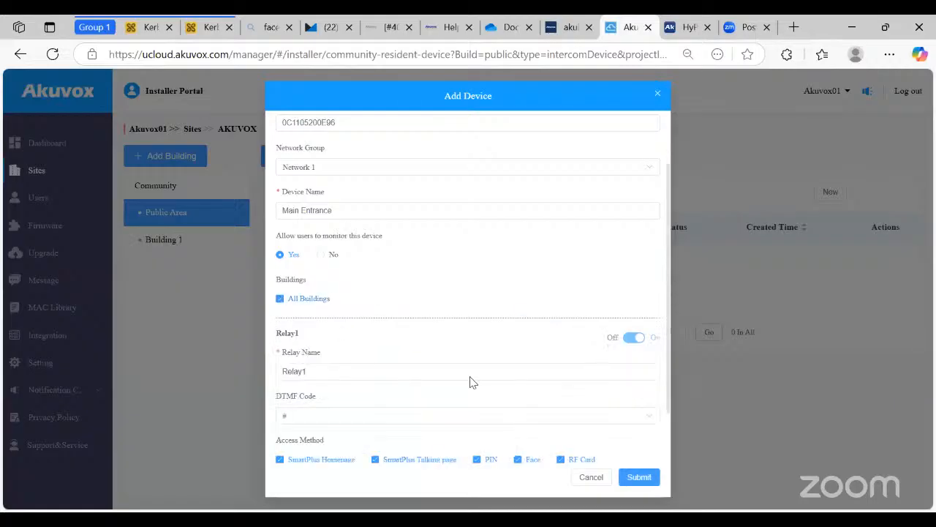
{"action": "left_click", "coordinate": [298, 372]}
- Add a second relay to the Main Entrance doorphone
{"action": "scroll", "coordinate": [342, 320], "scroll_direction": "down", "scroll_amount": 2}
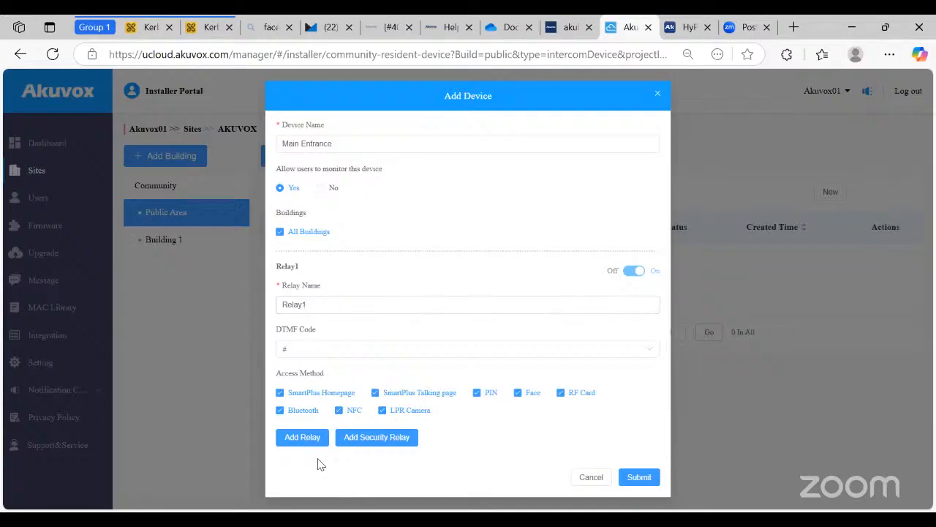
{"action": "left_click", "coordinate": [310, 438]}
{"action": "scroll", "coordinate": [308, 299], "scroll_direction": "down", "scroll_amount": 3}
{"action": "scroll", "coordinate": [329, 221], "scroll_direction": "up", "scroll_amount": 4}
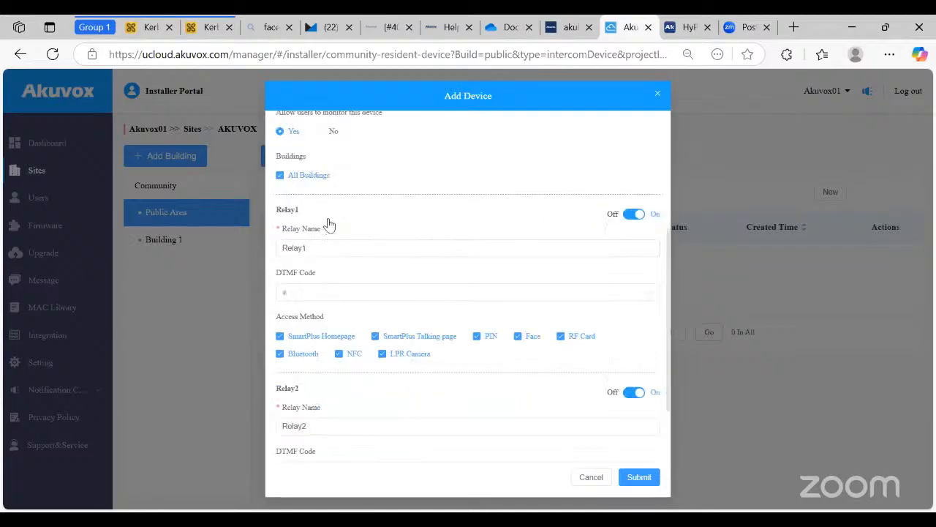
{"action": "scroll", "coordinate": [322, 318], "scroll_direction": "down", "scroll_amount": 1}
{"action": "scroll", "coordinate": [323, 318], "scroll_direction": "down", "scroll_amount": 1}
- Rename Relay1 to 'Main Entrance' and Relay2 to 'Vehicle', then submit the device
{"action": "double_click", "coordinate": [291, 199]}
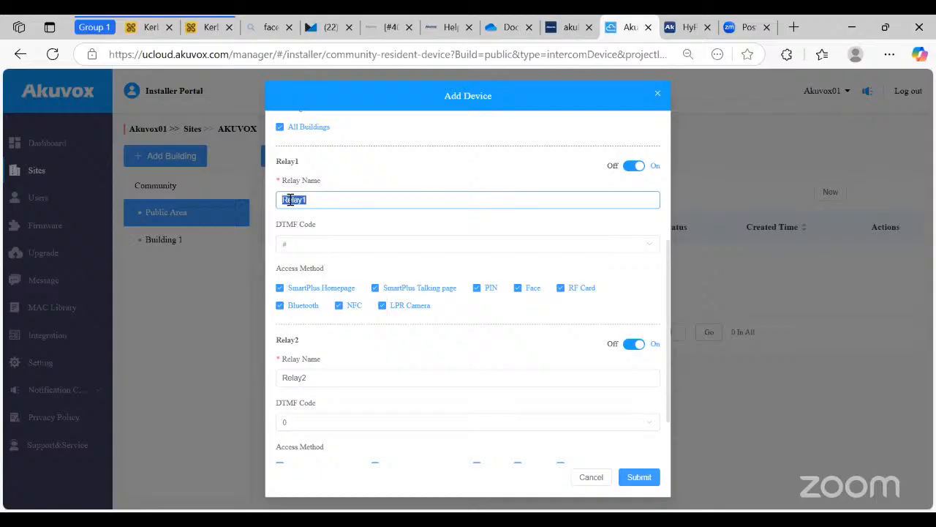
{"action": "type", "text": "Main Entrance"}
{"action": "key", "text": "Tab"}
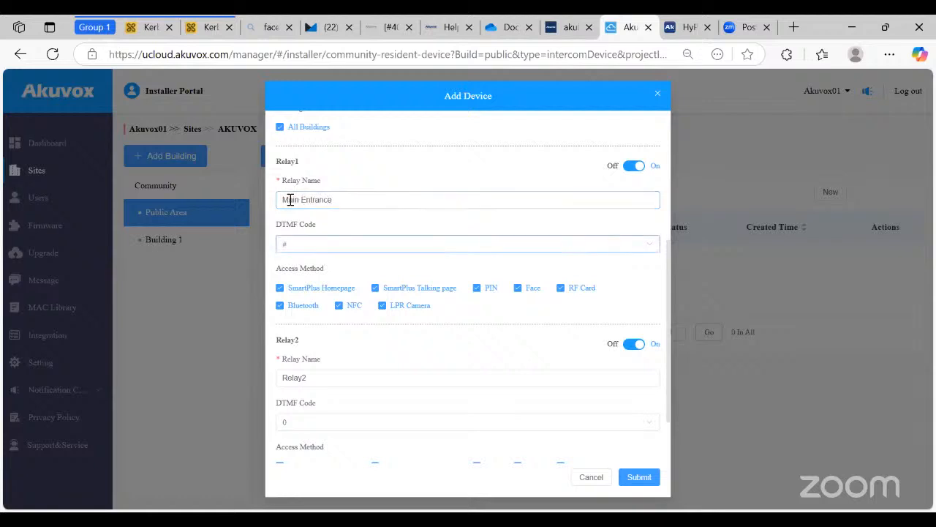
{"action": "double_click", "coordinate": [291, 383]}
{"action": "type", "text": "Vehicle"}
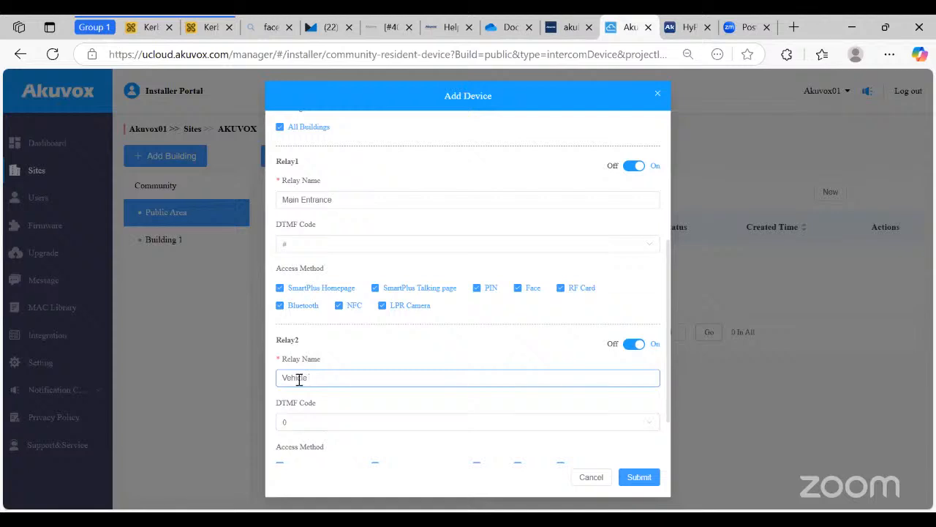
{"action": "left_click", "coordinate": [635, 483]}
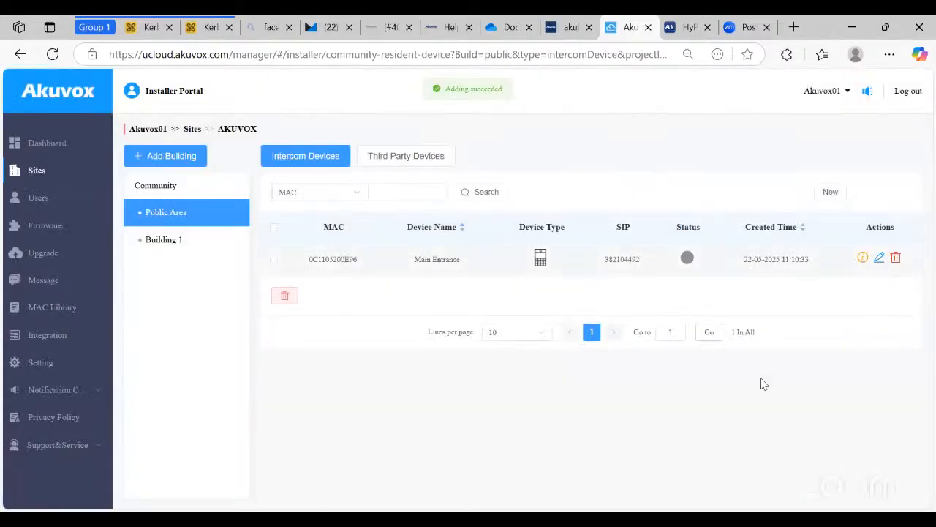
- Edit Main Entrance and clear Relay1's PIN, RF Card, LPR Camera, NFC, Bluetooth and SmartPlus access
{"action": "left_click", "coordinate": [880, 258]}
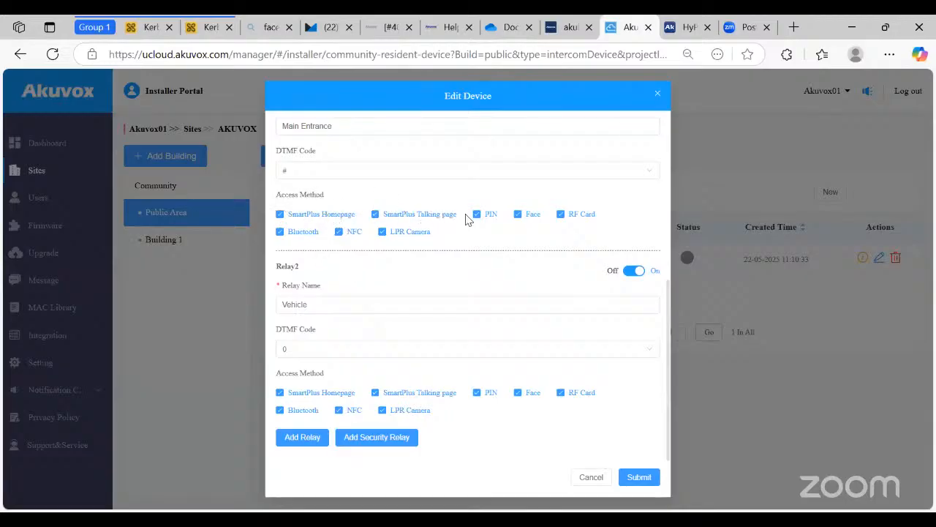
{"action": "scroll", "coordinate": [381, 340], "scroll_direction": "up", "scroll_amount": 2}
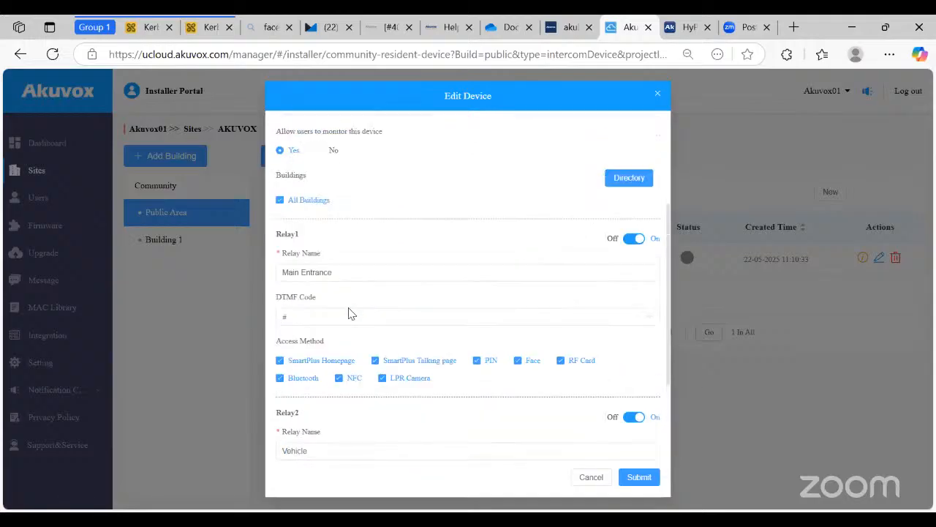
{"action": "left_click", "coordinate": [487, 361]}
{"action": "left_click", "coordinate": [568, 362]}
{"action": "left_click", "coordinate": [384, 378]}
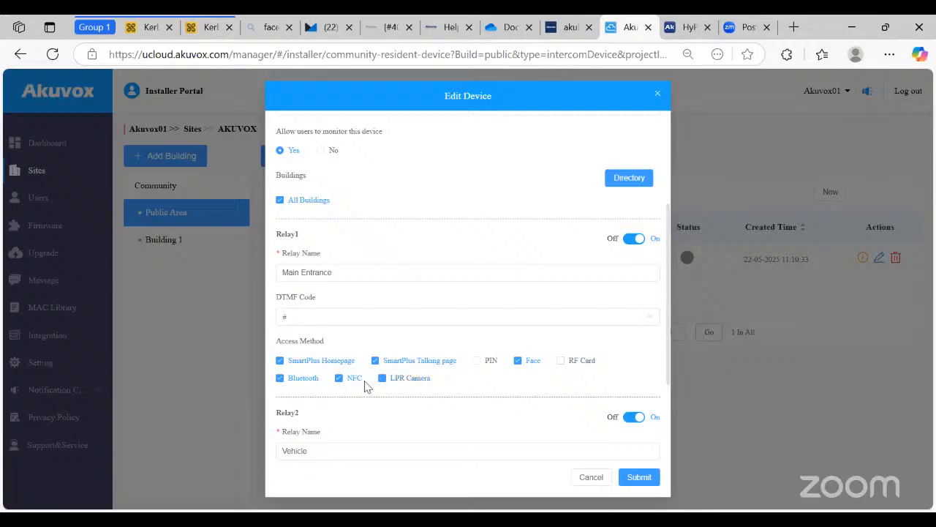
{"action": "left_click", "coordinate": [339, 378]}
{"action": "left_click", "coordinate": [281, 378]}
{"action": "left_click", "coordinate": [375, 362]}
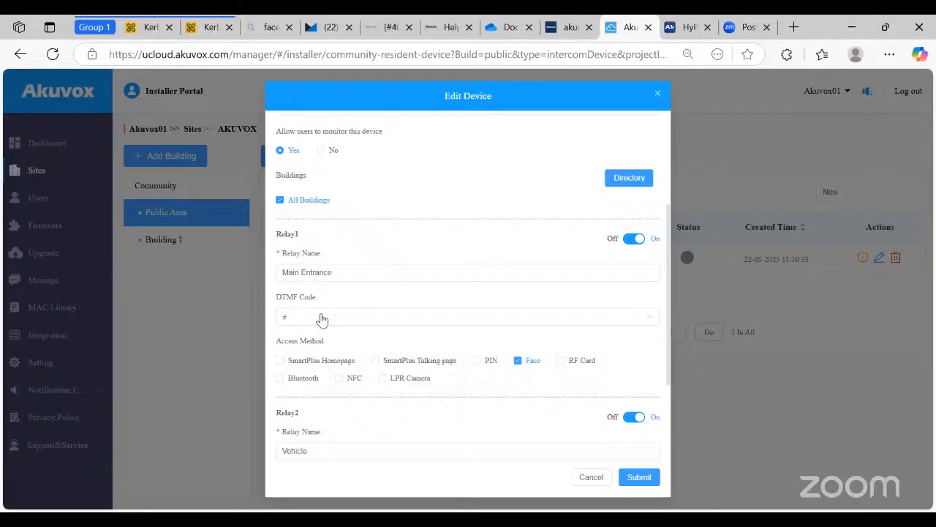
- Re-enable SmartPlus Homepage, Talking page, PIN, LPR Camera, NFC and Bluetooth access, then save
{"action": "left_click", "coordinate": [312, 364]}
{"action": "left_click", "coordinate": [403, 362]}
{"action": "left_click", "coordinate": [487, 361]}
{"action": "left_click", "coordinate": [395, 379]}
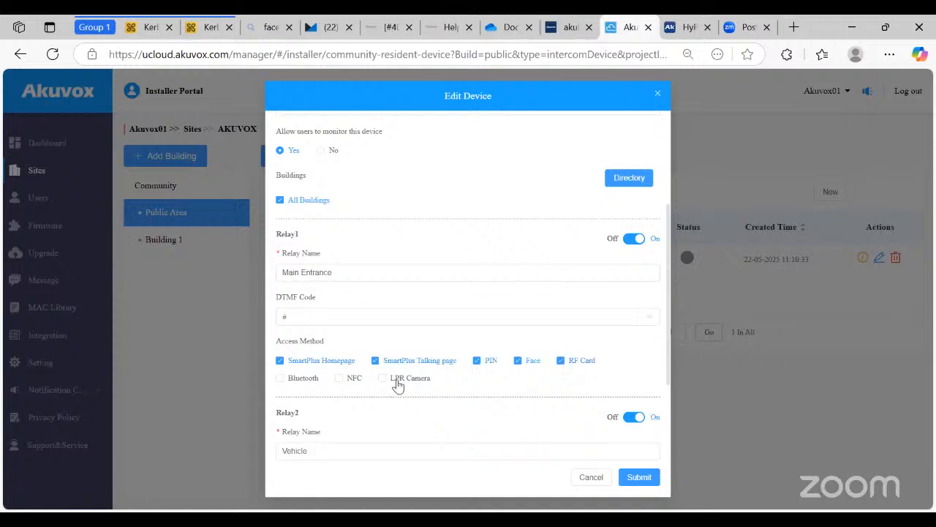
{"action": "left_click", "coordinate": [355, 379]}
{"action": "left_click", "coordinate": [307, 379]}
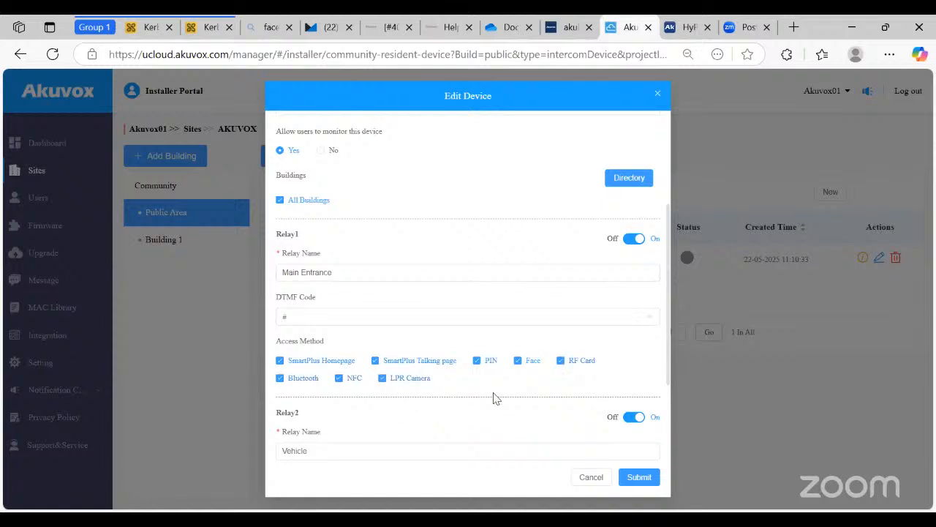
{"action": "left_click", "coordinate": [626, 474]}
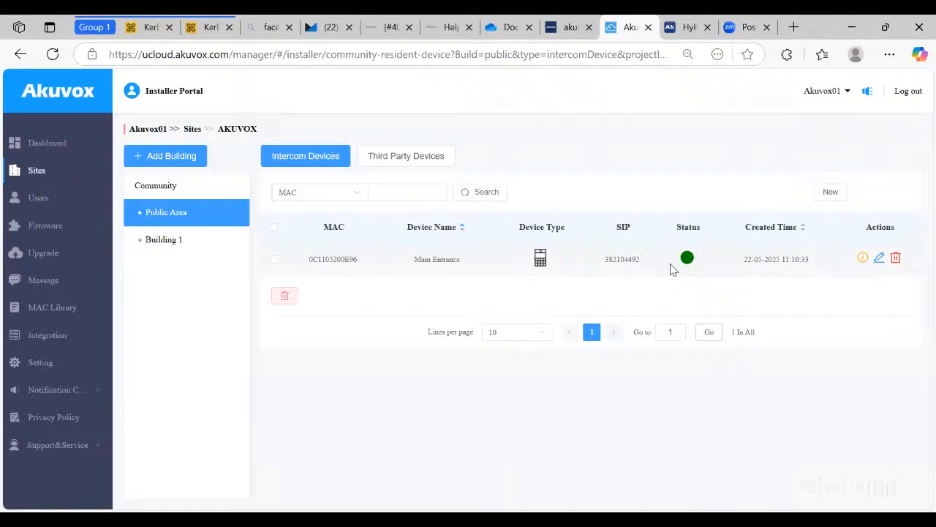
- Review the Main Entrance Device Info, then return to the Sites community list
{"action": "left_click", "coordinate": [863, 257]}
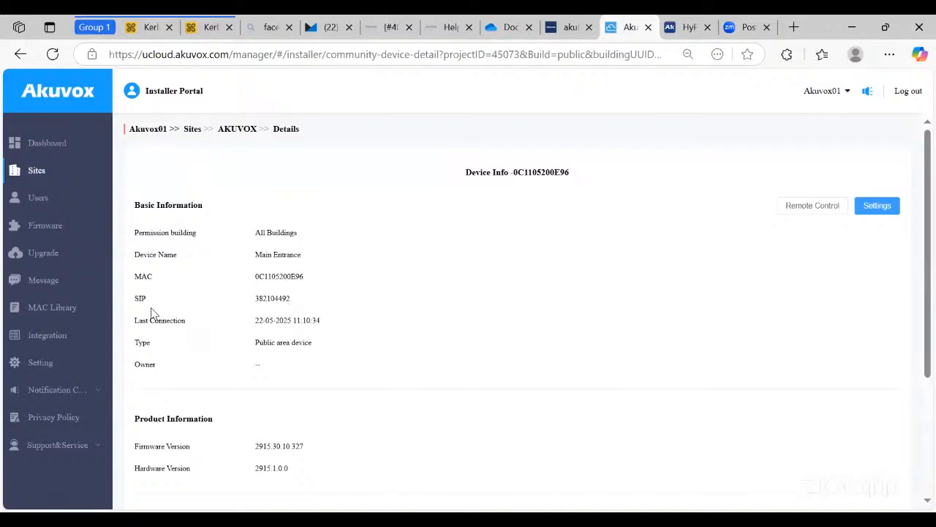
{"action": "scroll", "coordinate": [292, 328], "scroll_direction": "down", "scroll_amount": 1}
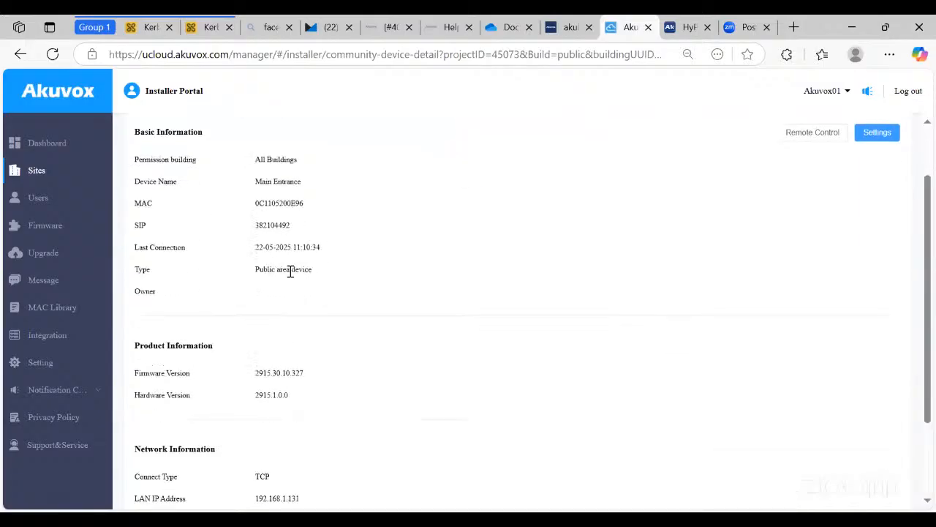
{"action": "scroll", "coordinate": [211, 389], "scroll_direction": "down", "scroll_amount": 1}
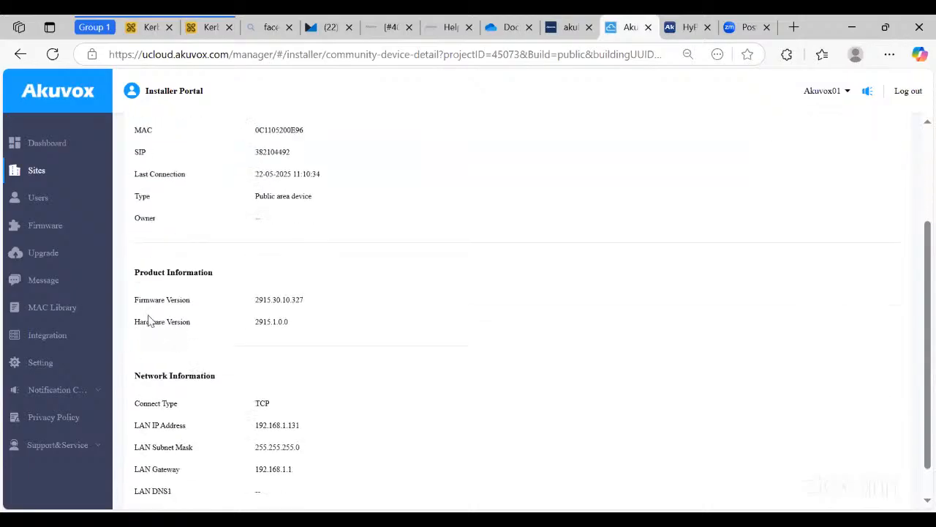
{"action": "scroll", "coordinate": [181, 369], "scroll_direction": "down", "scroll_amount": 1}
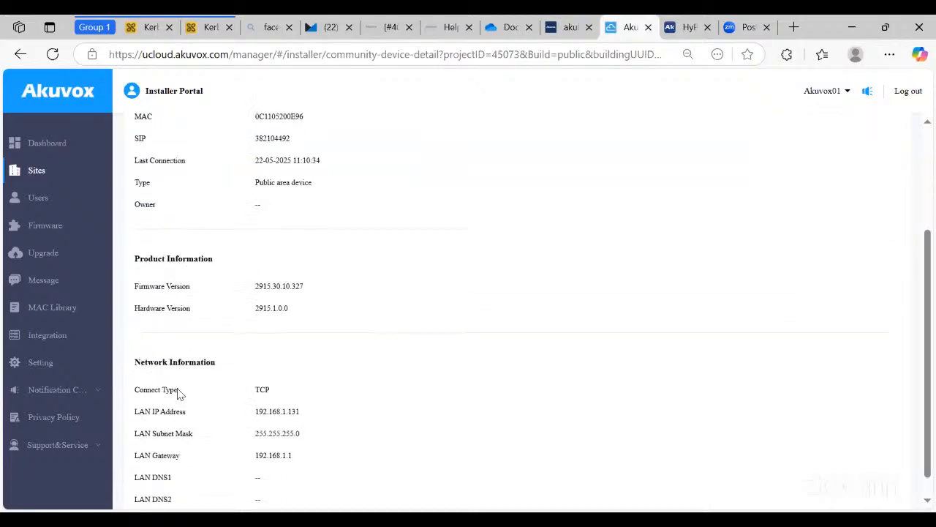
{"action": "left_click", "coordinate": [65, 177]}
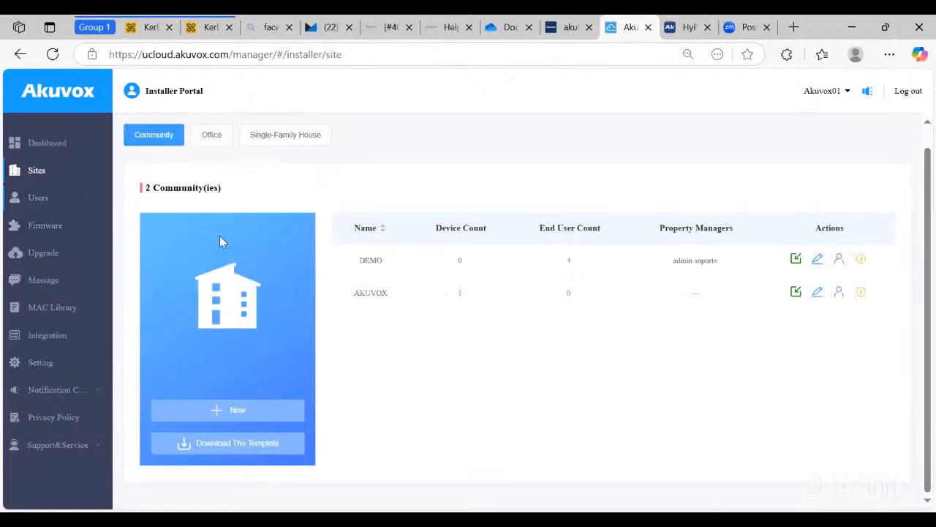
- Open the AKUVOX community, select Building 1 and start a new apartment
{"action": "left_click", "coordinate": [861, 292]}
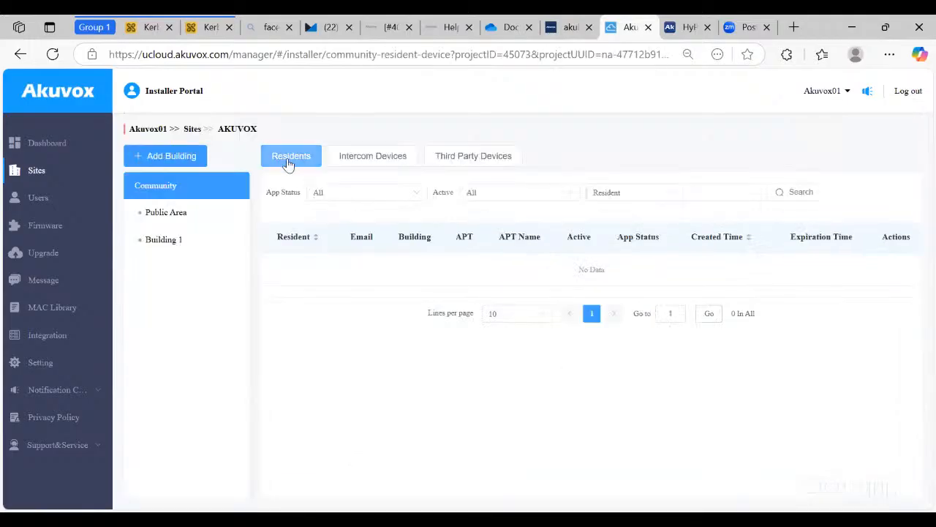
{"action": "left_click", "coordinate": [189, 245]}
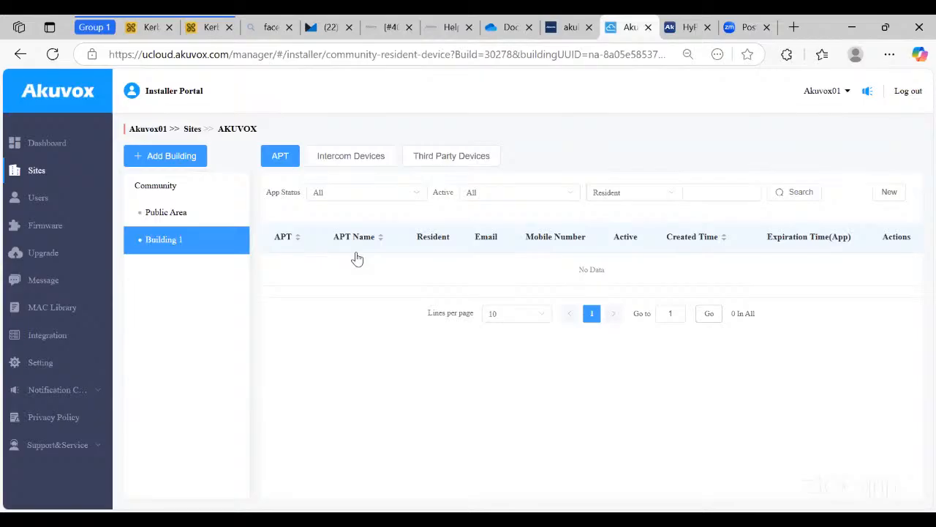
{"action": "left_click", "coordinate": [874, 196]}
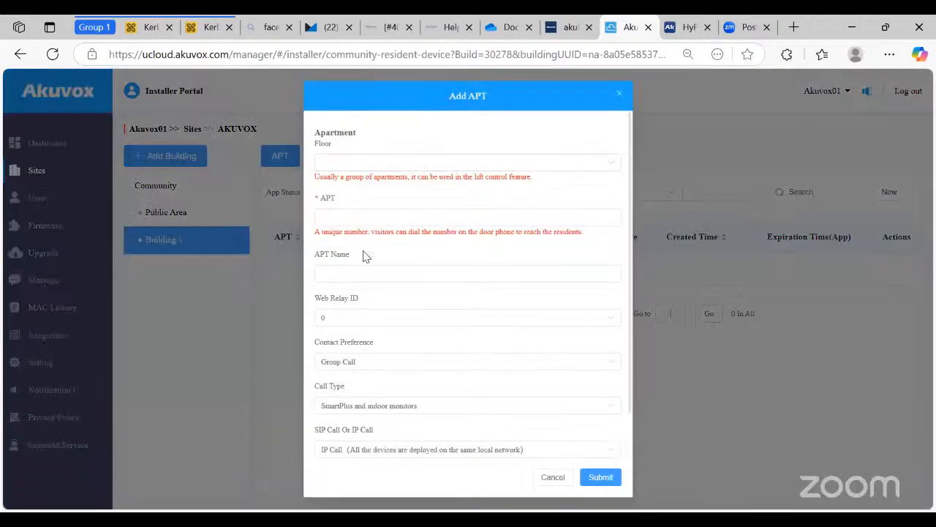
- Choose floor 1 for the new Building 1 apartment
{"action": "left_click", "coordinate": [341, 163]}
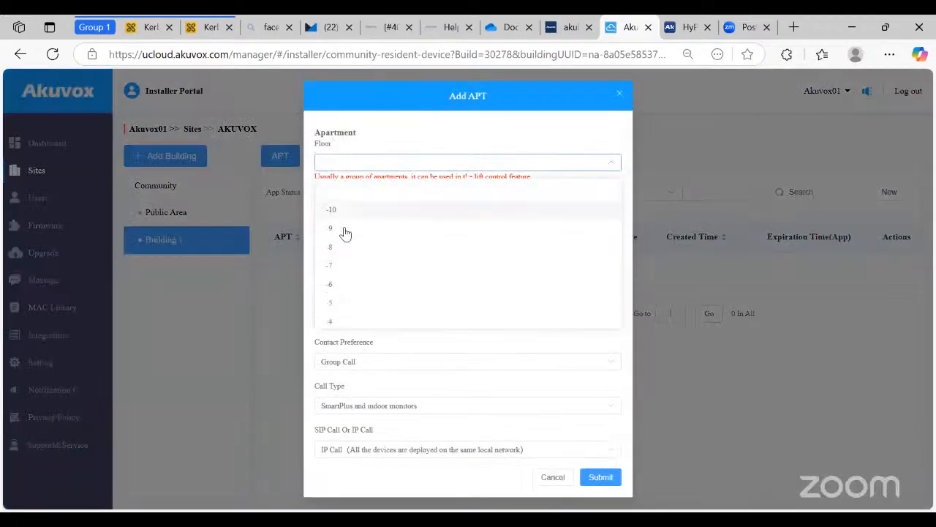
{"action": "type", "text": "1"}
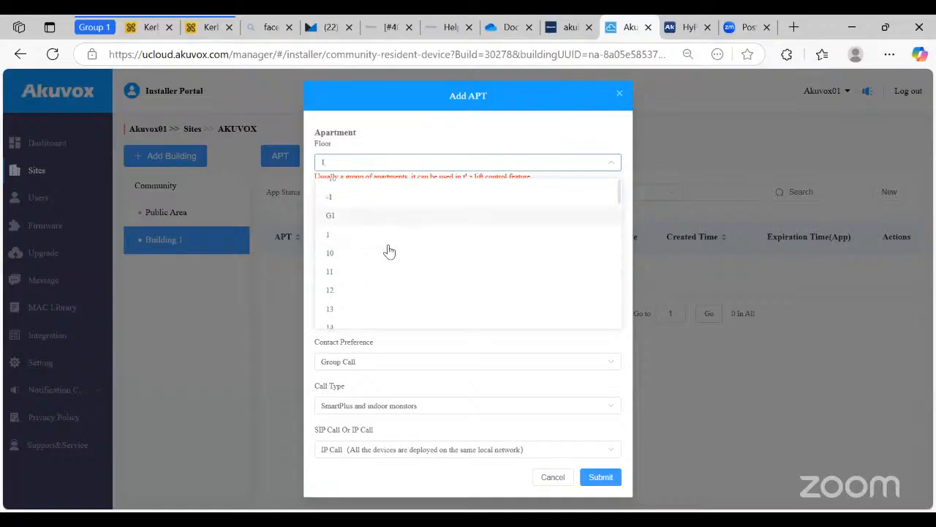
{"action": "scroll", "coordinate": [376, 277], "scroll_direction": "down", "scroll_amount": 2}
{"action": "scroll", "coordinate": [376, 274], "scroll_direction": "up", "scroll_amount": 3}
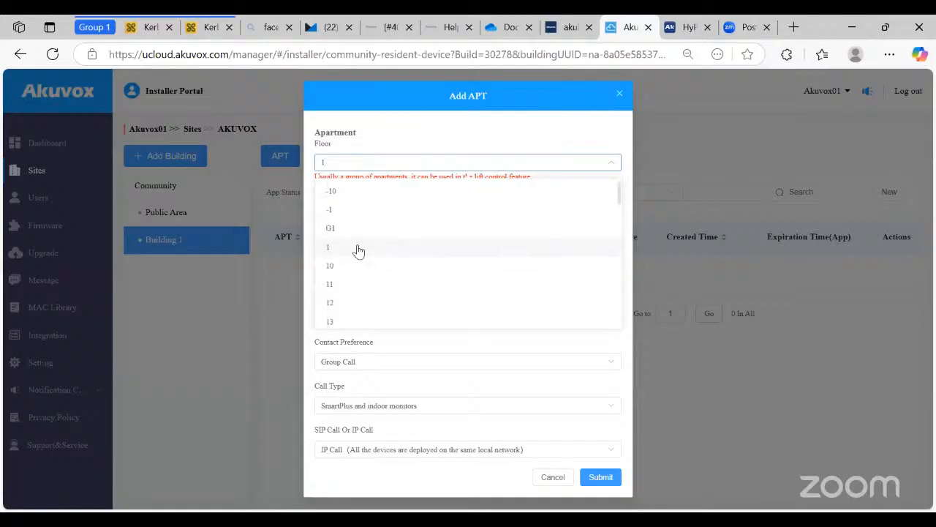
{"action": "left_click", "coordinate": [359, 251]}
- Enter apartment number 10 and name the apartment APT 10
{"action": "left_click", "coordinate": [387, 218]}
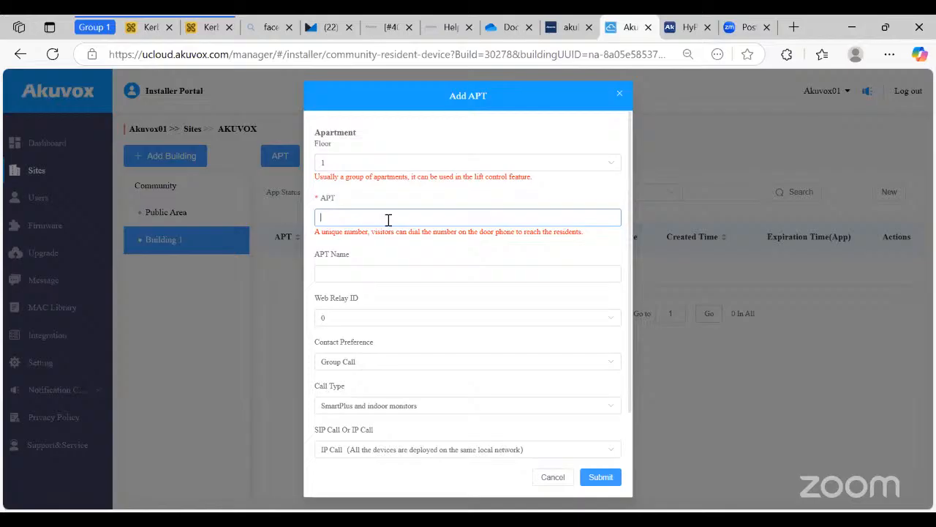
{"action": "type", "text": "10"}
{"action": "type", "text": "1"}
{"action": "left_click", "coordinate": [369, 277]}
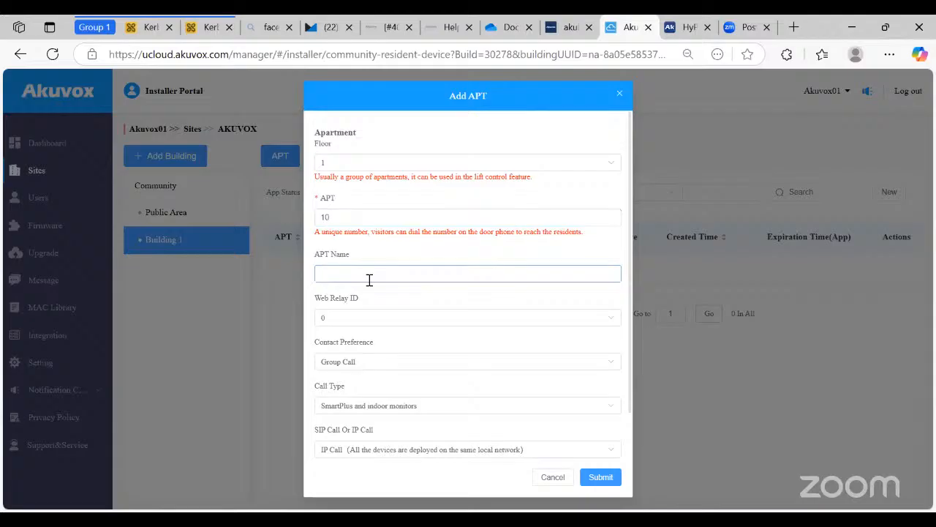
{"action": "type", "text": "APT 101"}
{"action": "key", "text": "BackSpace"}
{"action": "scroll", "coordinate": [414, 257], "scroll_direction": "down", "scroll_amount": 2}
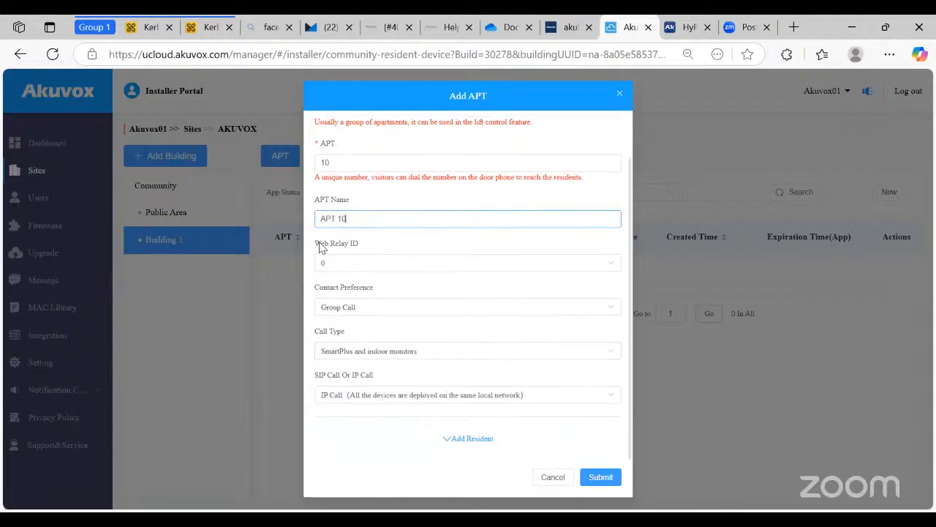
{"action": "left_click", "coordinate": [349, 249]}
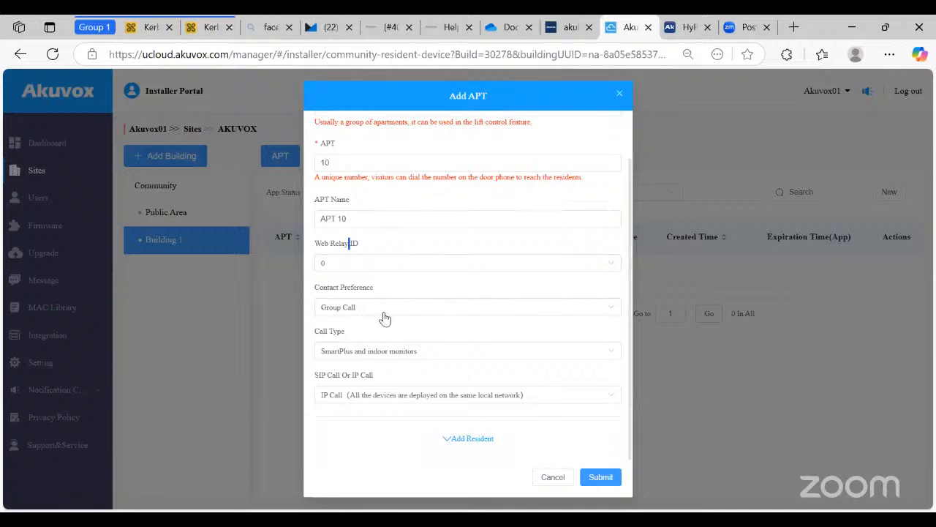
- Keep Group Call and SmartPlus and indoor monitors, choose SIP Call, and add a resident section
{"action": "left_click", "coordinate": [481, 313]}
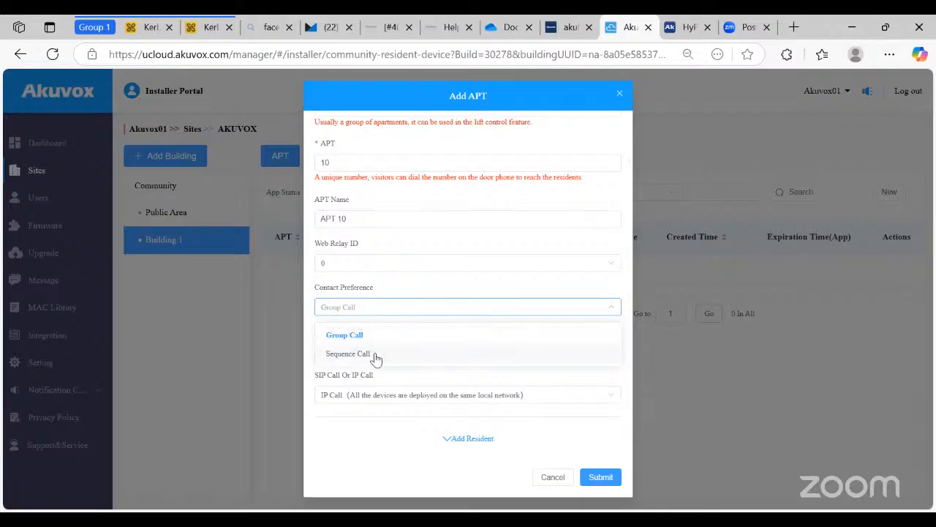
{"action": "left_click", "coordinate": [428, 291]}
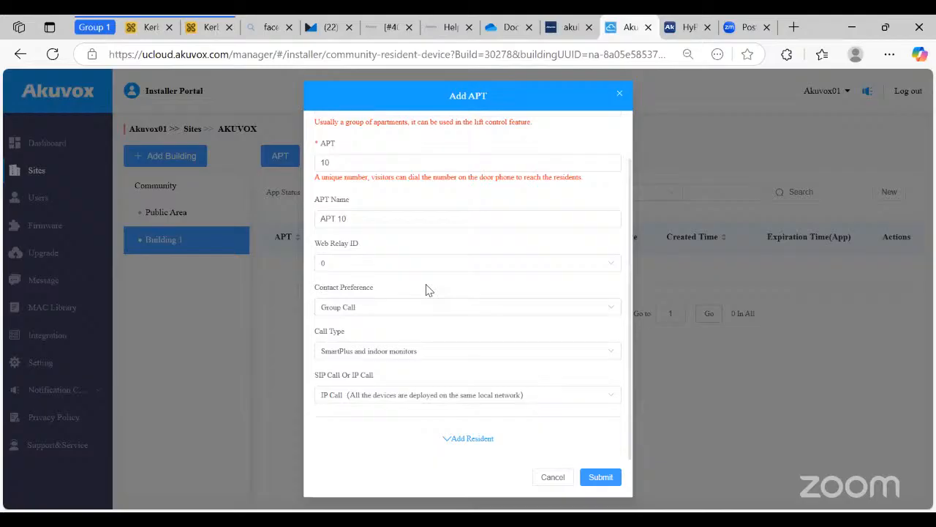
{"action": "left_click", "coordinate": [327, 350]}
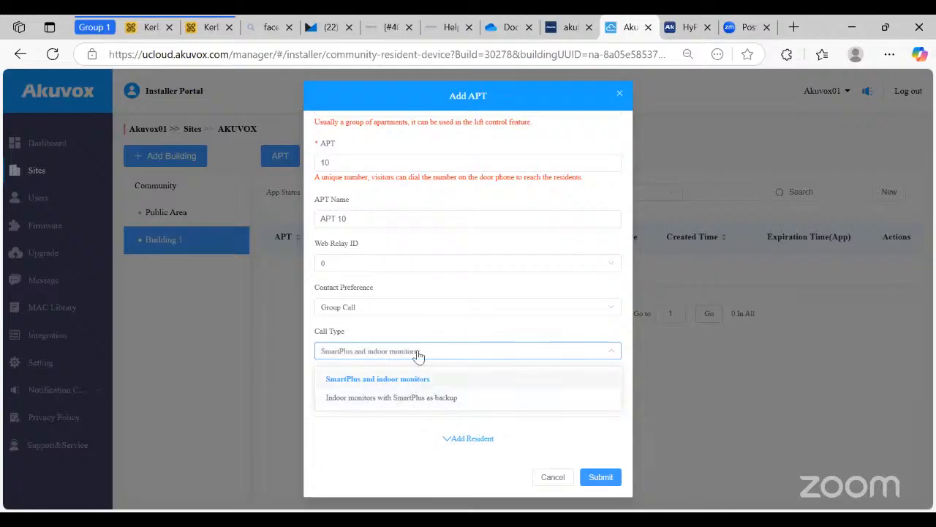
{"action": "left_click", "coordinate": [410, 359]}
{"action": "left_click", "coordinate": [356, 395]}
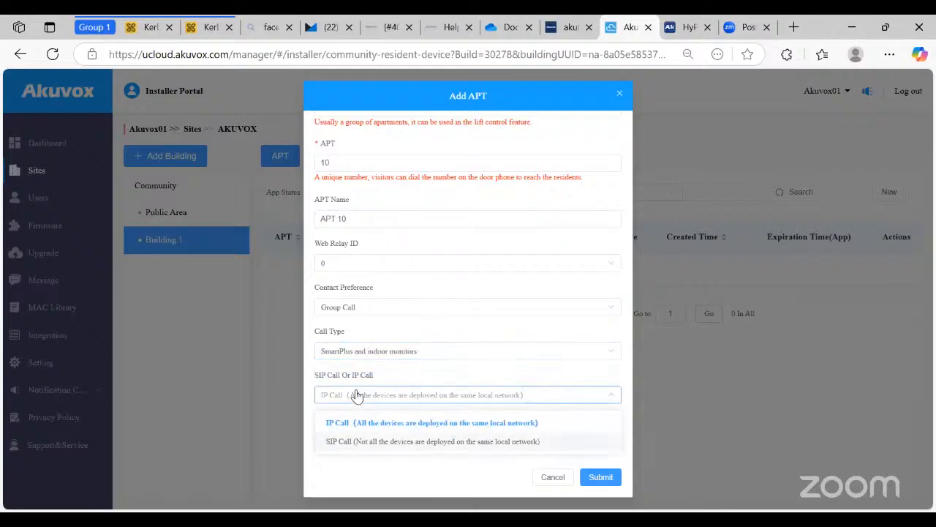
{"action": "left_click", "coordinate": [344, 441]}
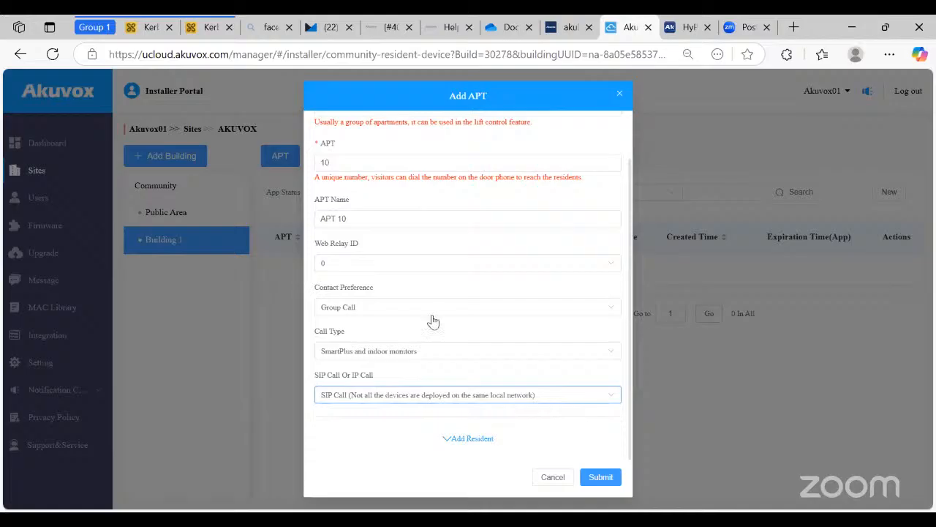
{"action": "left_click", "coordinate": [462, 443]}
- Enter the APT 10 resident's first name, last name and e-mail address
{"action": "scroll", "coordinate": [383, 303], "scroll_direction": "up", "scroll_amount": 2}
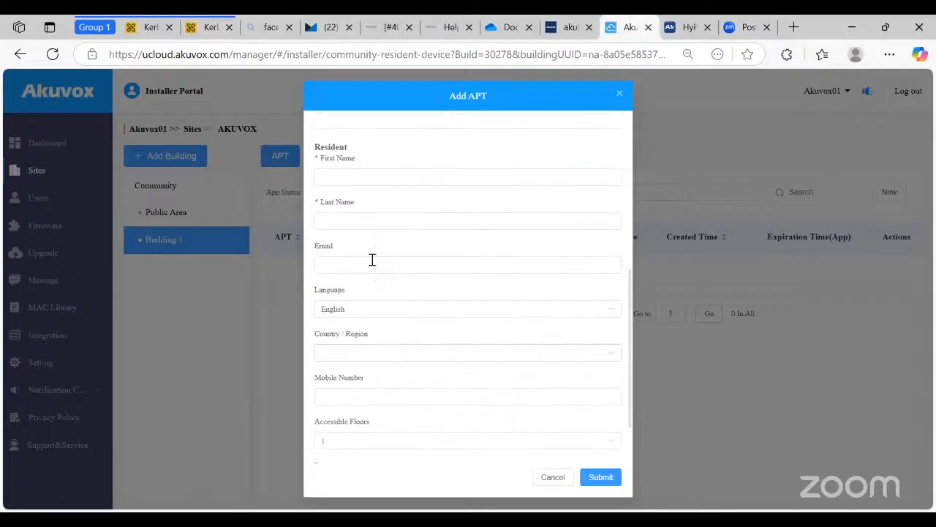
{"action": "left_click", "coordinate": [360, 176]}
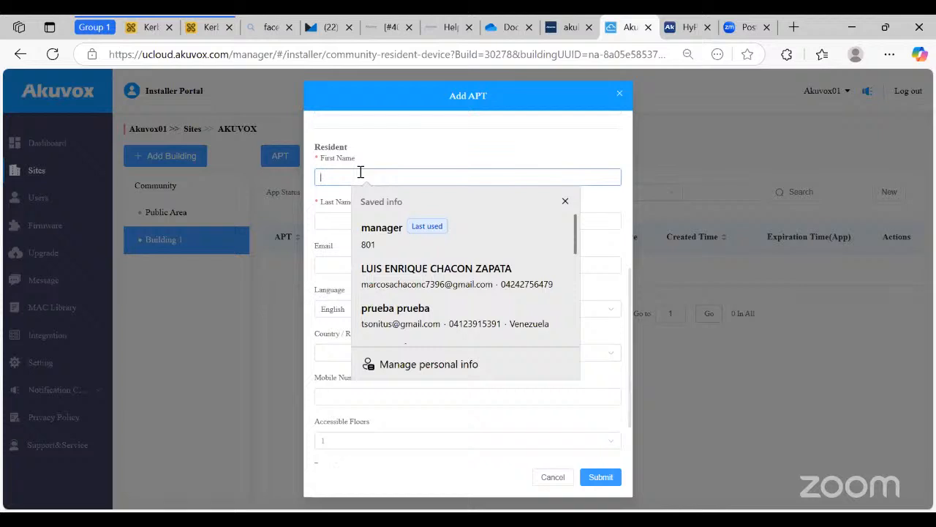
{"action": "type", "text": "AKUVox"}
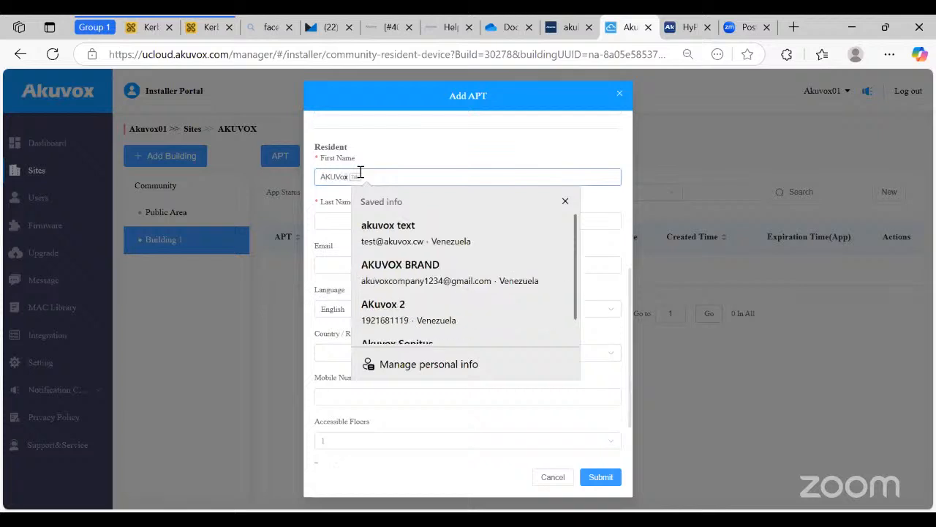
{"action": "key", "text": "BackSpace"}
{"action": "key", "text": "BackSpace"}
{"action": "type", "text": "OX"}
{"action": "key", "text": "Tab"}
{"action": "type", "text": "1"}
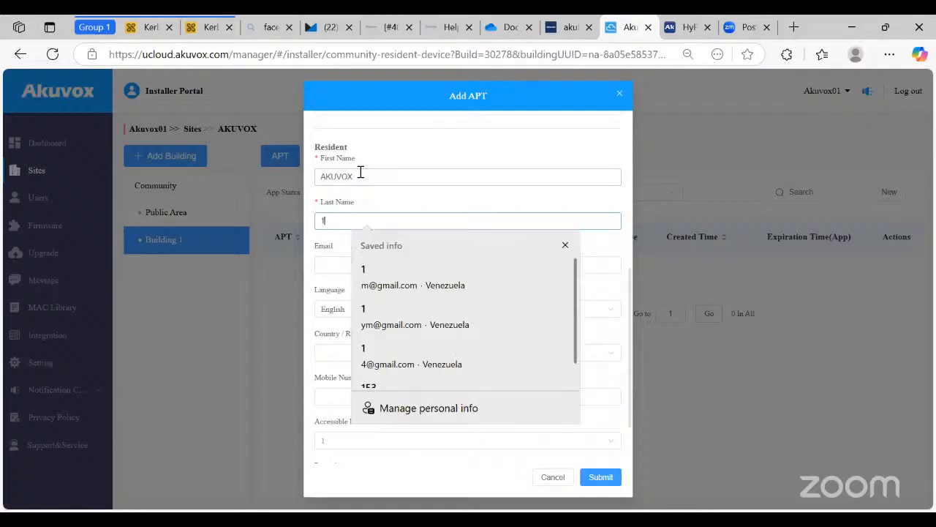
{"action": "key", "text": "Escape"}
{"action": "key", "text": "Tab"}
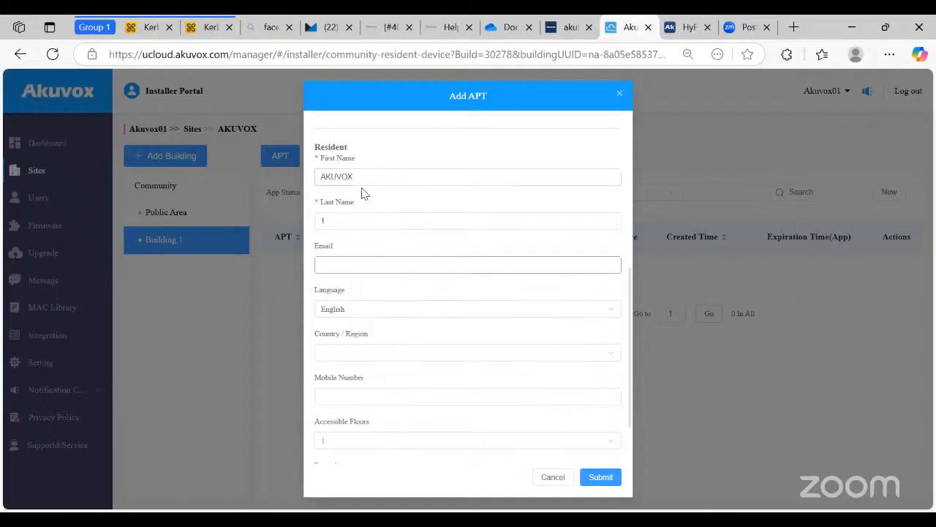
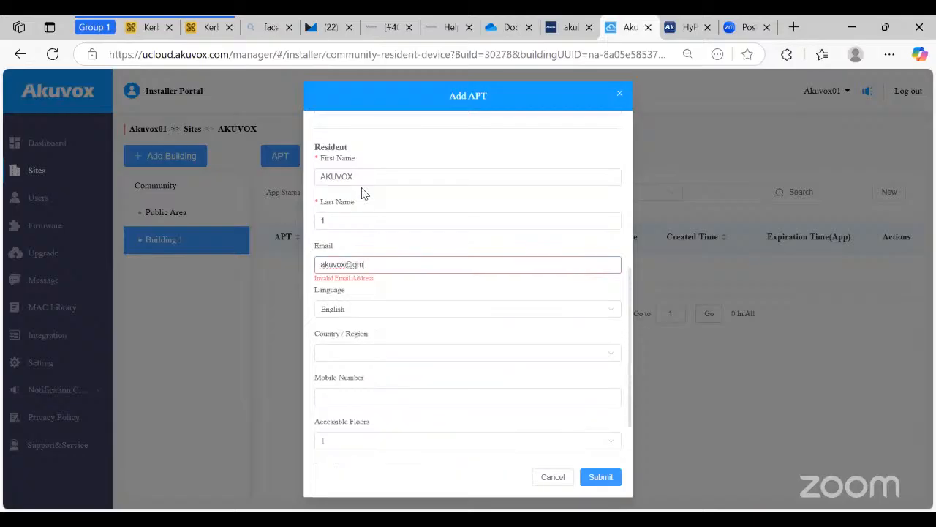
- Keep English as the resident language, submit APT 10, and begin another apartment
{"action": "left_click", "coordinate": [315, 265]}
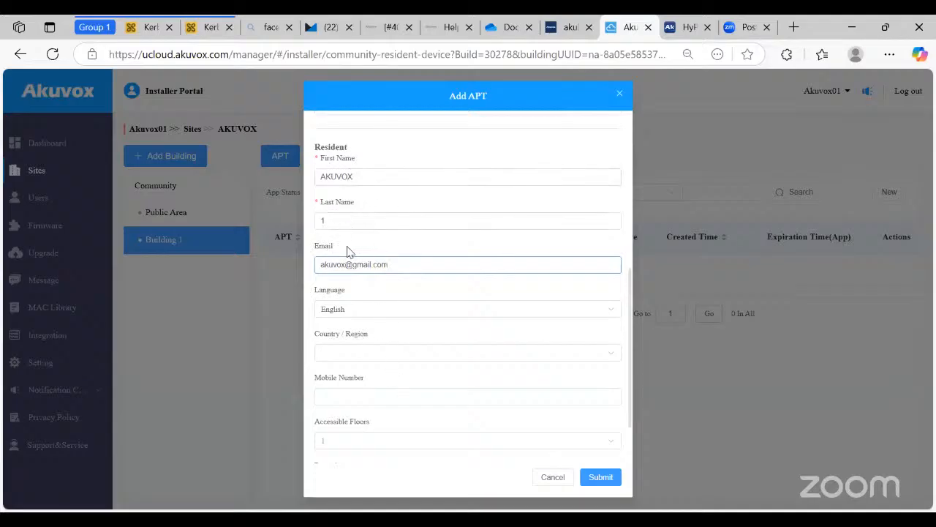
{"action": "double_click", "coordinate": [329, 293]}
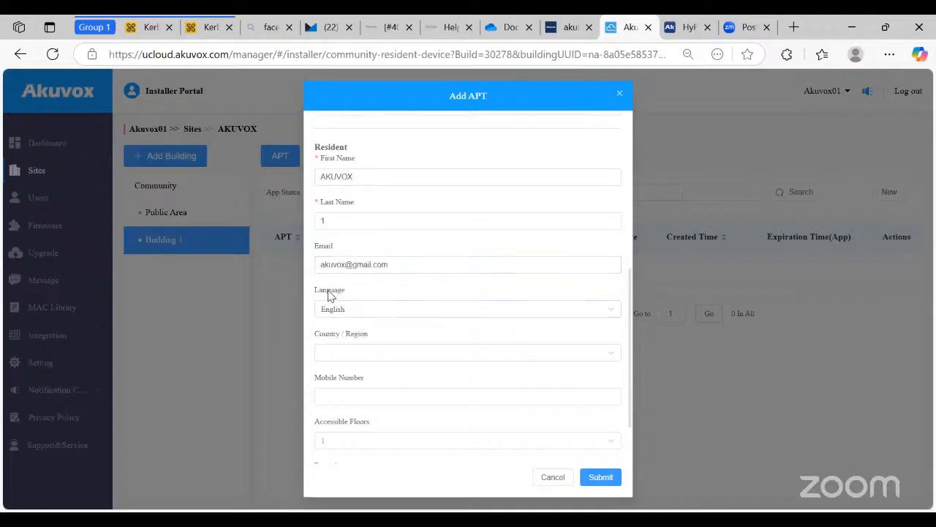
{"action": "left_click", "coordinate": [417, 298]}
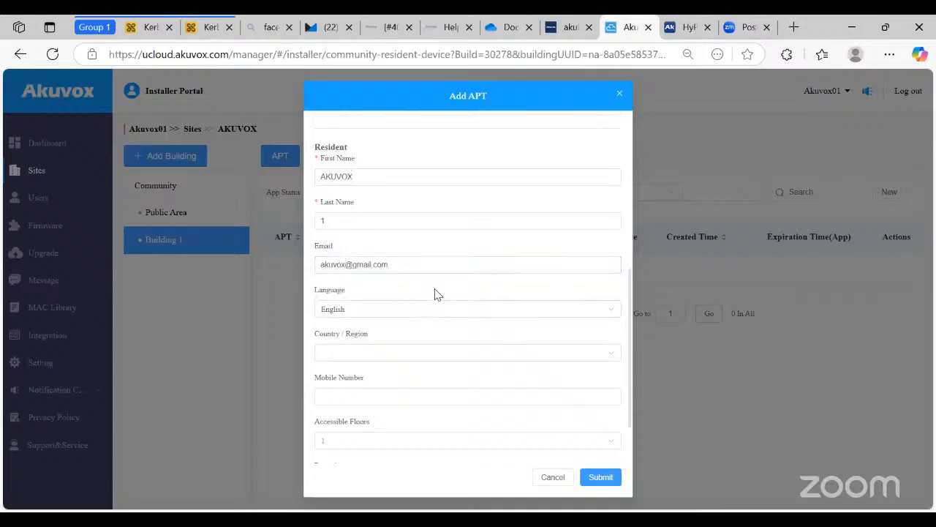
{"action": "left_click", "coordinate": [475, 307]}
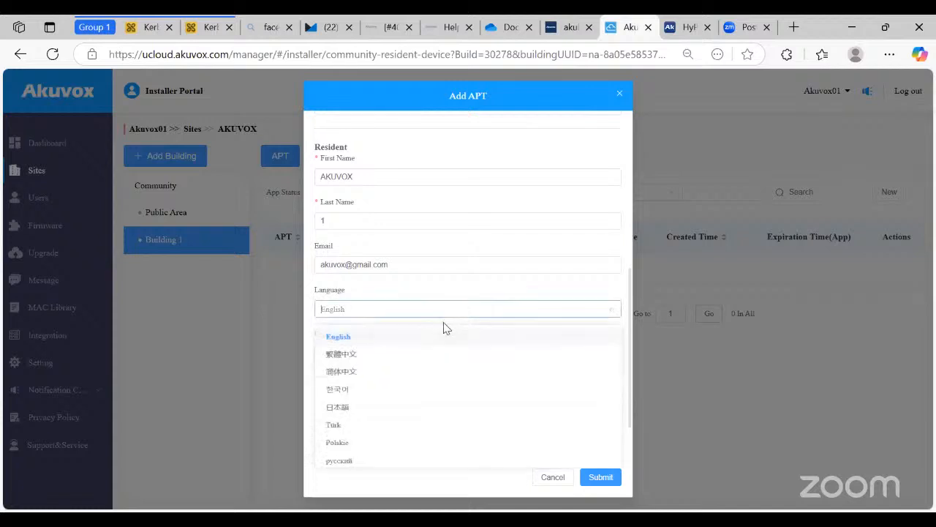
{"action": "left_click", "coordinate": [391, 297]}
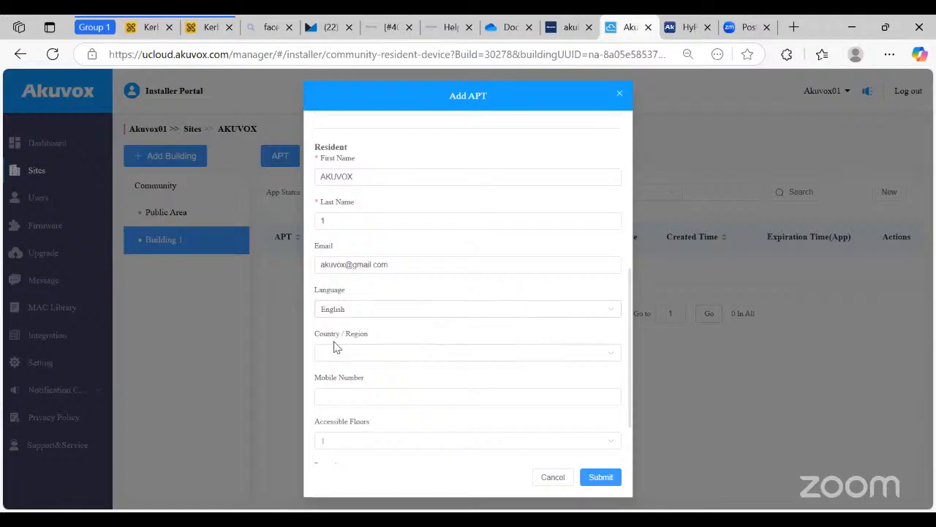
{"action": "scroll", "coordinate": [475, 346], "scroll_direction": "down", "scroll_amount": 2}
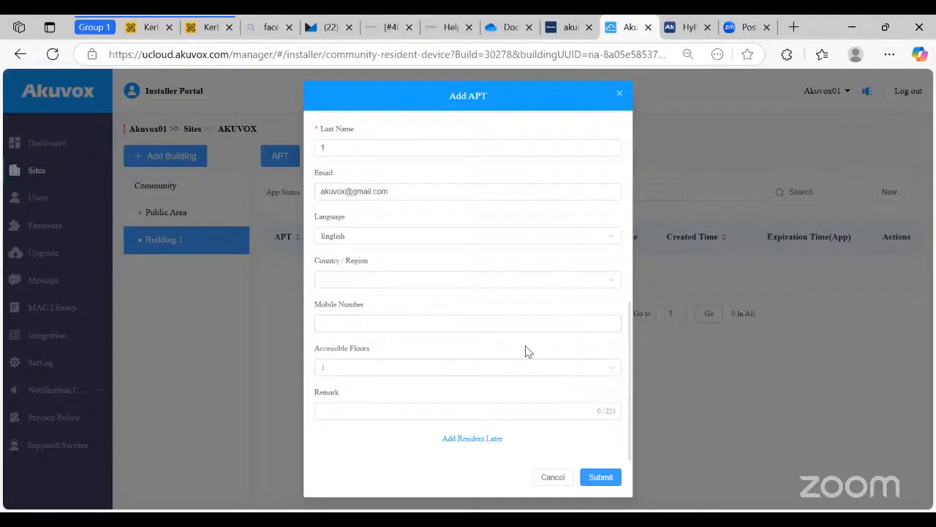
{"action": "left_click", "coordinate": [597, 480]}
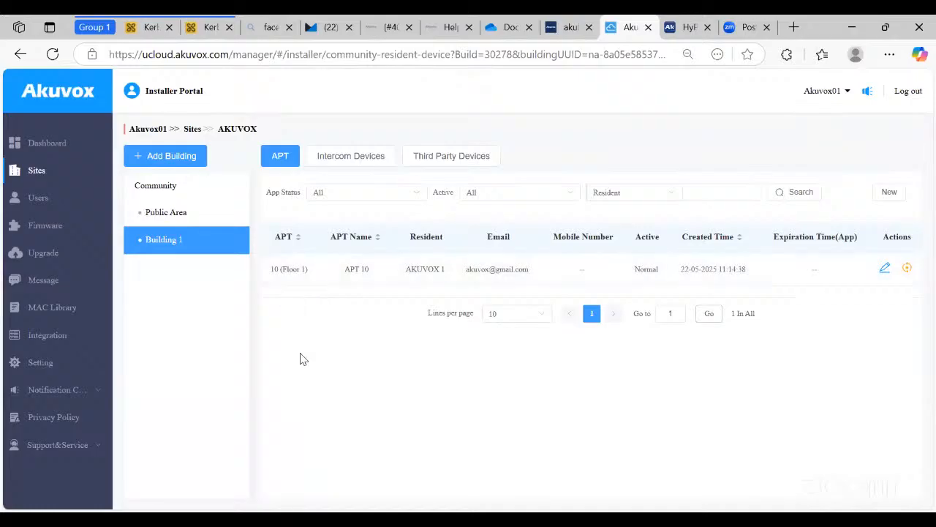
{"action": "left_click", "coordinate": [877, 198]}
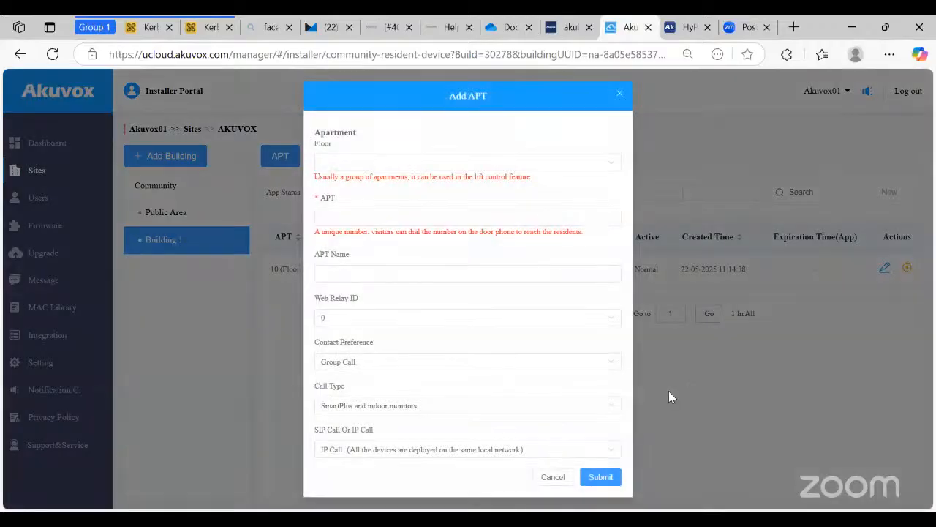
- Set the new apartment to floor 2, number 20, named APT 20
{"action": "left_click", "coordinate": [538, 215]}
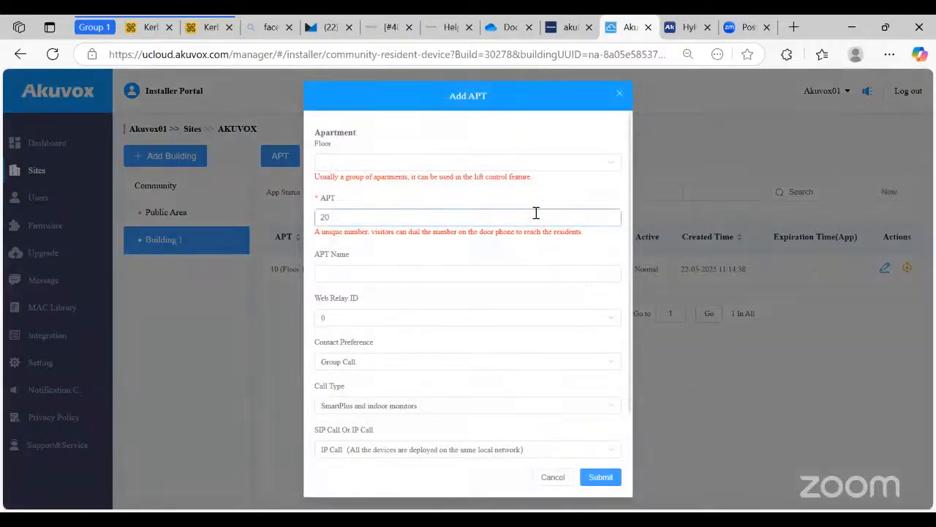
{"action": "left_click", "coordinate": [367, 163]}
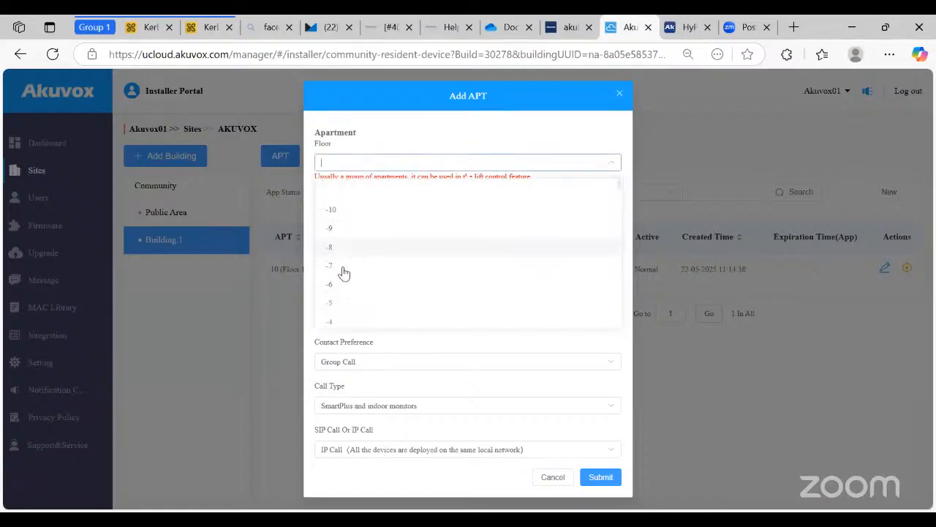
{"action": "scroll", "coordinate": [341, 274], "scroll_direction": "down", "scroll_amount": 5}
{"action": "left_click", "coordinate": [333, 324]}
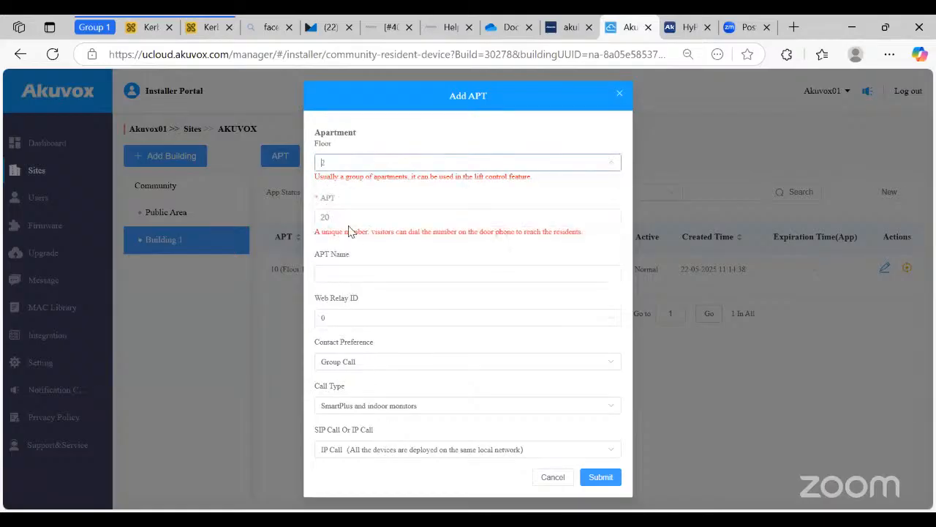
{"action": "left_click", "coordinate": [346, 275]}
{"action": "type", "text": "APT 20"}
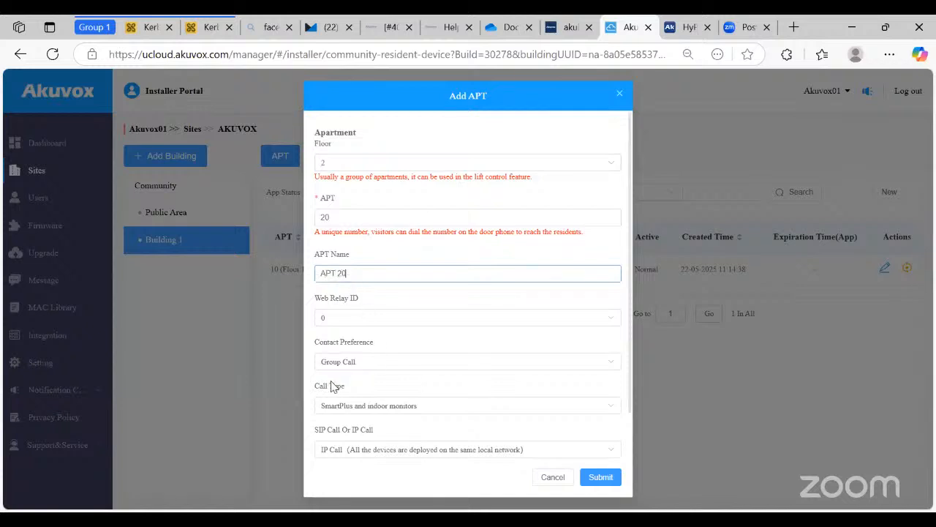
{"action": "scroll", "coordinate": [395, 439], "scroll_direction": "down", "scroll_amount": 1}
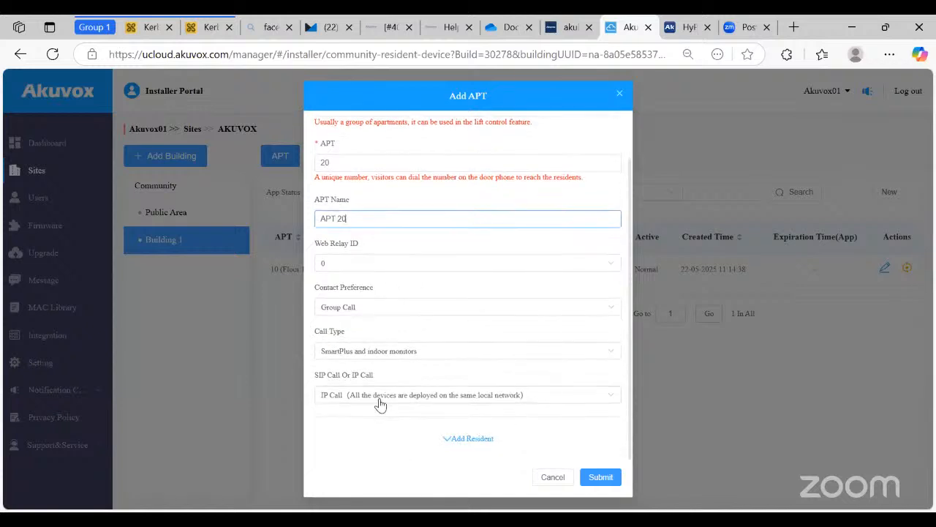
- Choose SIP Call for APT 20 and expand its resident fields
{"action": "left_click", "coordinate": [377, 399]}
{"action": "left_click", "coordinate": [369, 438]}
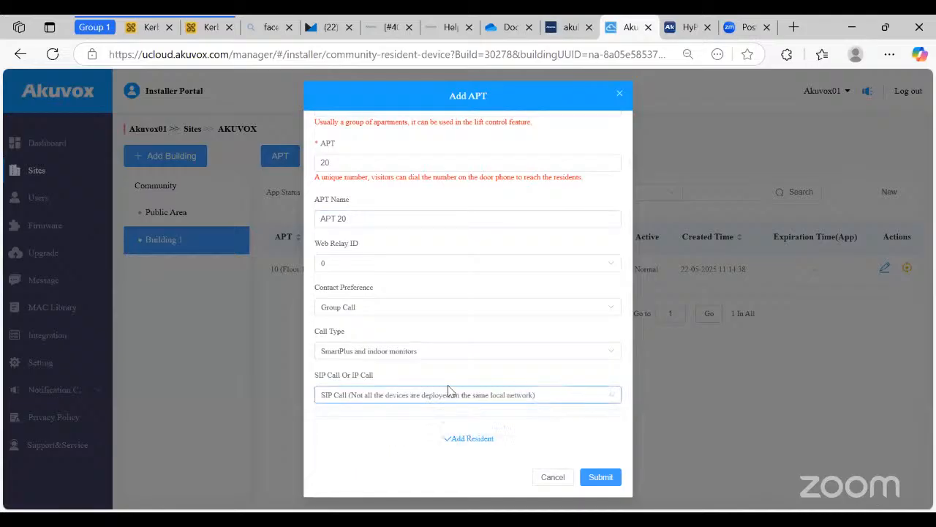
{"action": "left_click", "coordinate": [462, 439]}
{"action": "scroll", "coordinate": [415, 317], "scroll_direction": "down", "scroll_amount": 2}
{"action": "scroll", "coordinate": [415, 316], "scroll_direction": "down", "scroll_amount": 3}
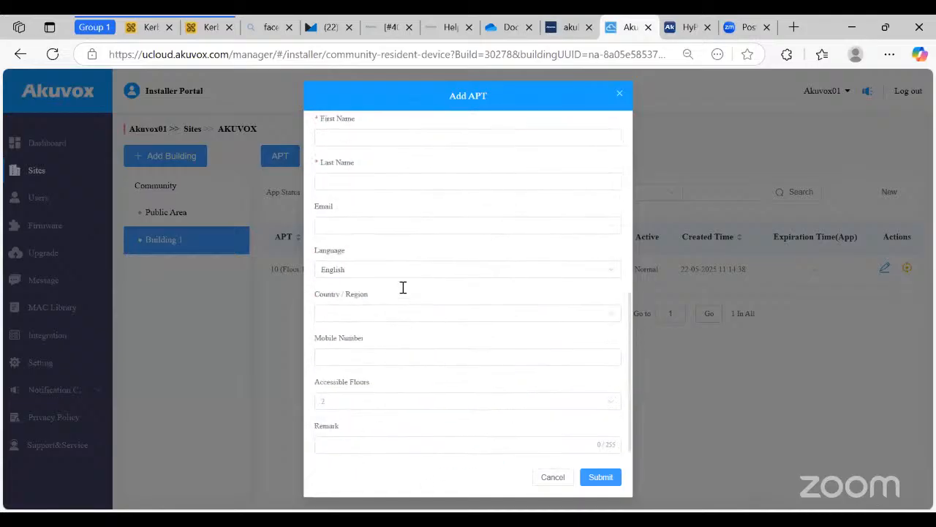
{"action": "scroll", "coordinate": [401, 286], "scroll_direction": "up", "scroll_amount": 2}
{"action": "left_click", "coordinate": [373, 253]}
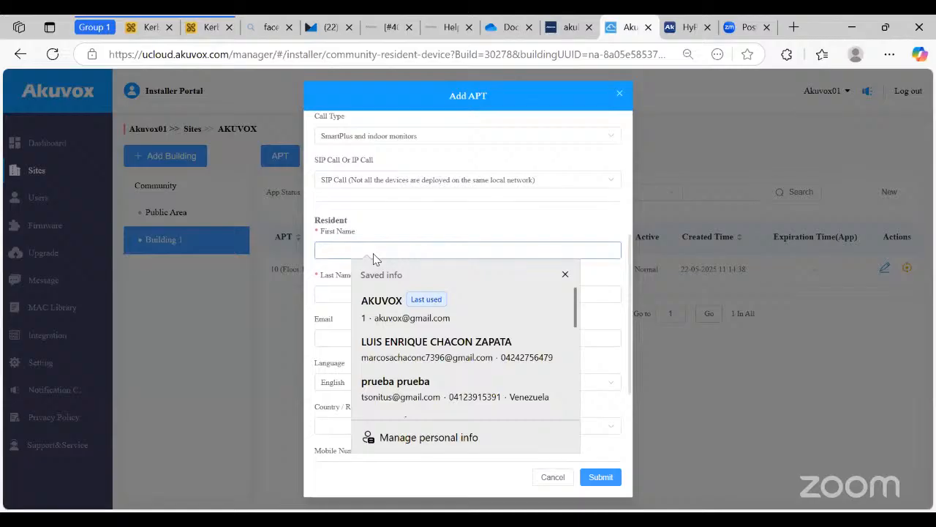
- Enter the APT 20 resident's first name, last name and e-mail, and submit the apartment
{"action": "type", "text": "AKUVOX"}
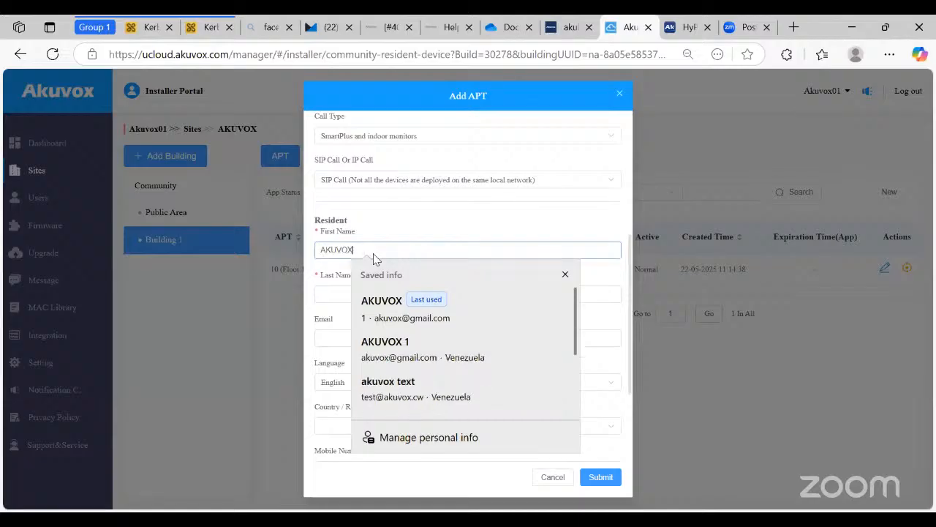
{"action": "key", "text": "Tab"}
{"action": "type", "text": "2"}
{"action": "key", "text": "Tab"}
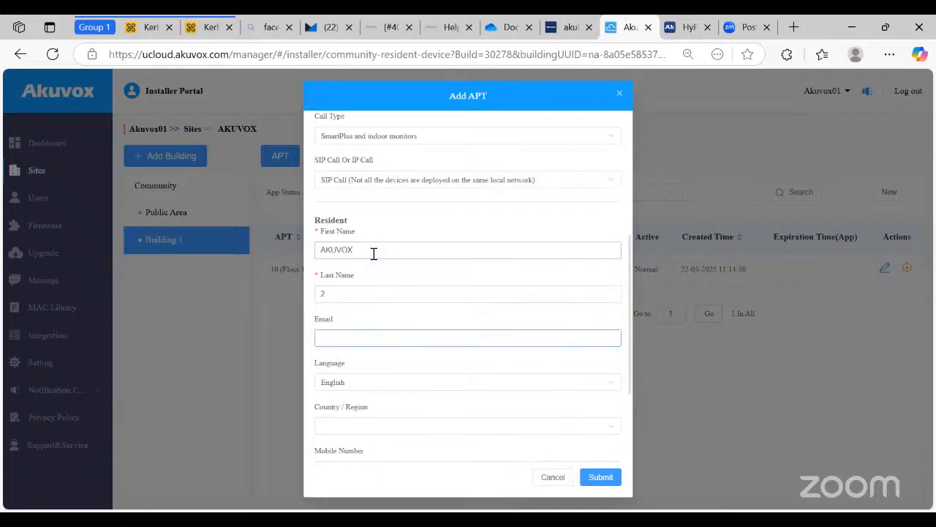
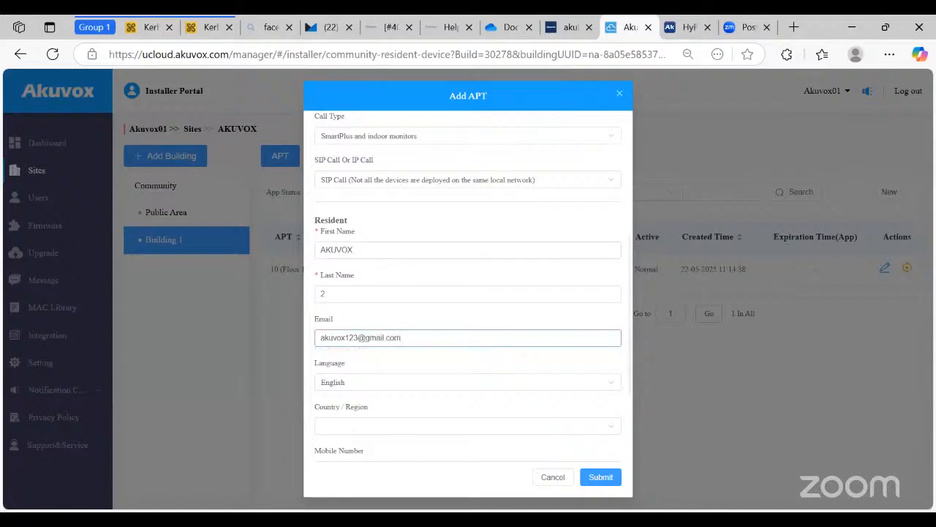
{"action": "left_click", "coordinate": [609, 479]}
{"action": "left_click", "coordinate": [611, 478]}
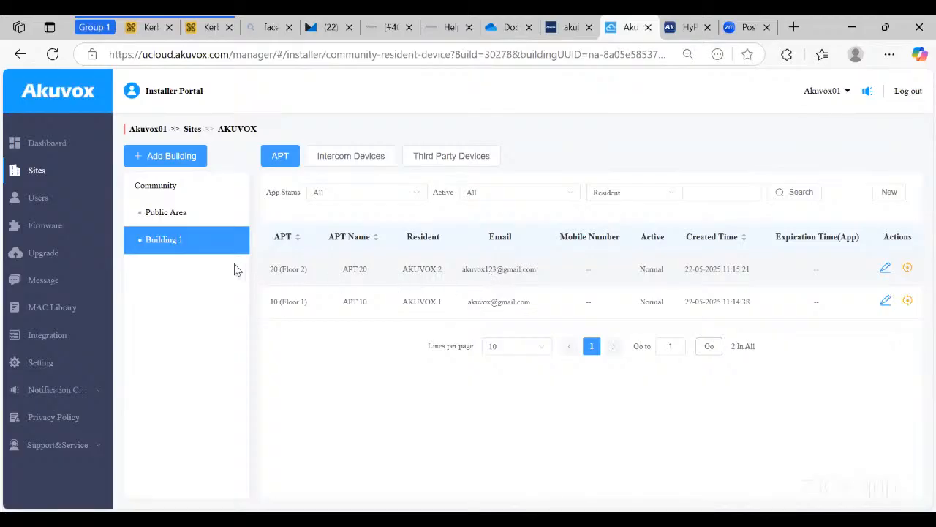
{"action": "left_click", "coordinate": [192, 214]}
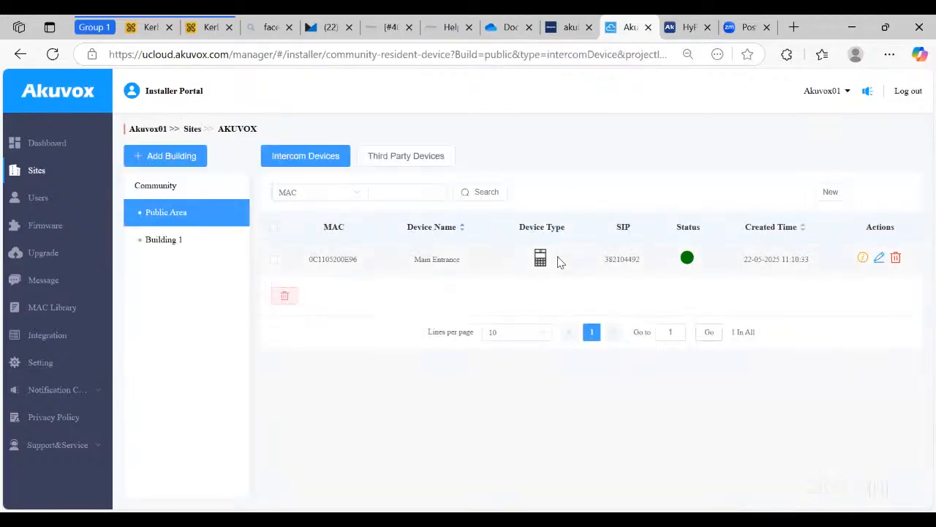
{"action": "left_click", "coordinate": [207, 249]}
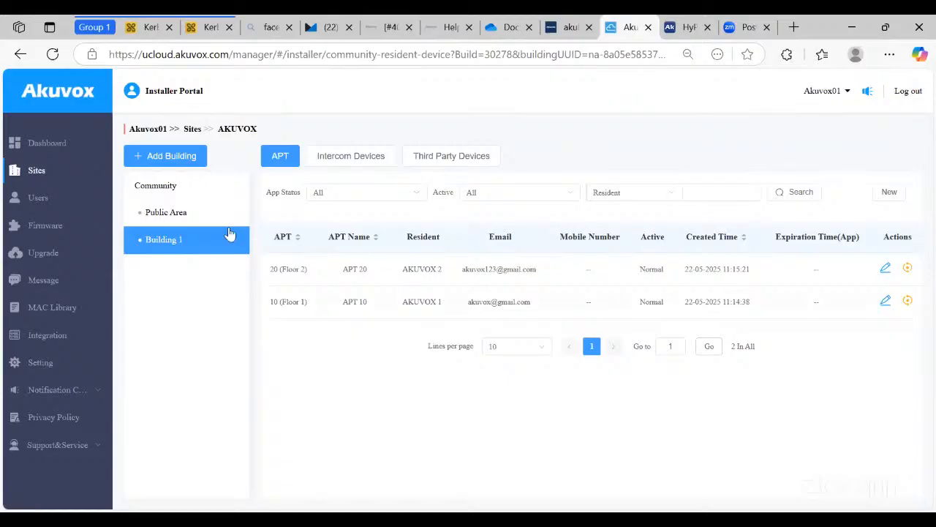
{"action": "left_click", "coordinate": [215, 217]}
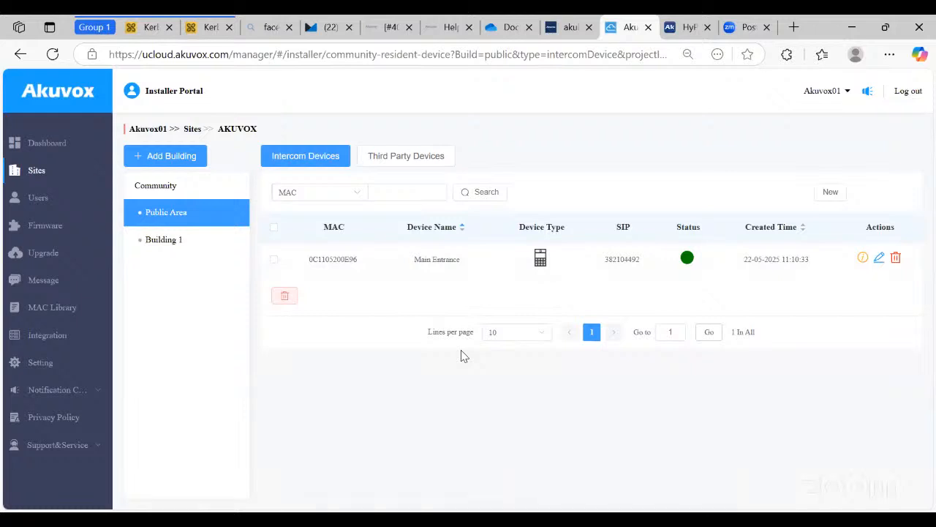
{"action": "left_click", "coordinate": [195, 247]}
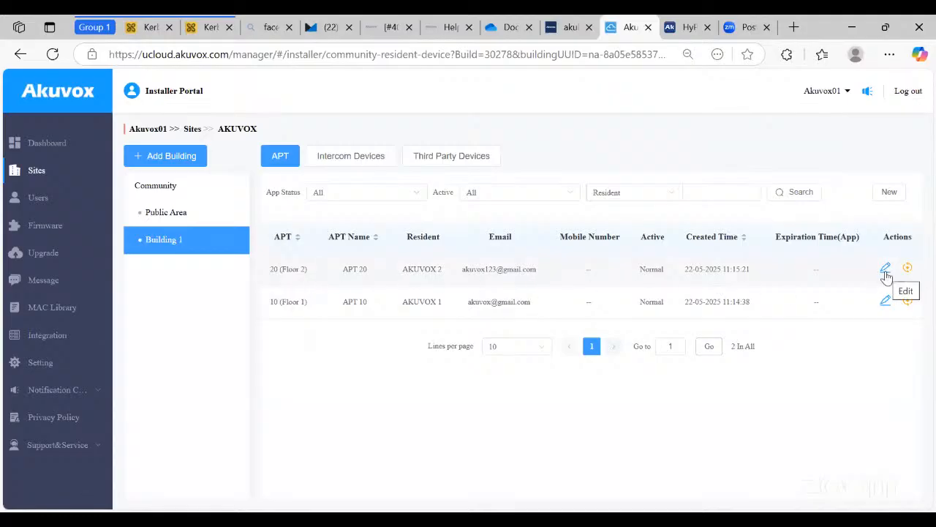
{"action": "left_click", "coordinate": [886, 271]}
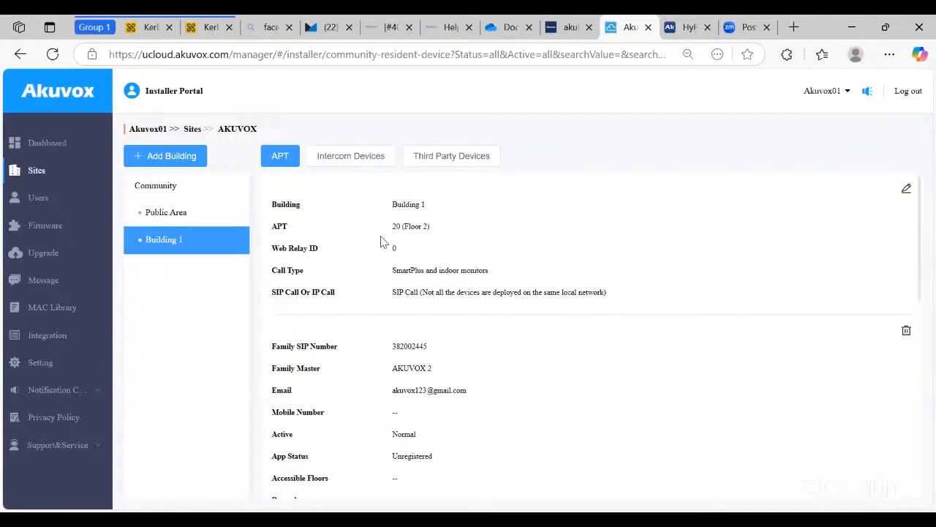
- Review APT 20's details, confirming 0 family members and 0 intercom devices
{"action": "scroll", "coordinate": [410, 263], "scroll_direction": "down", "scroll_amount": 5}
{"action": "scroll", "coordinate": [566, 277], "scroll_direction": "up", "scroll_amount": 4}
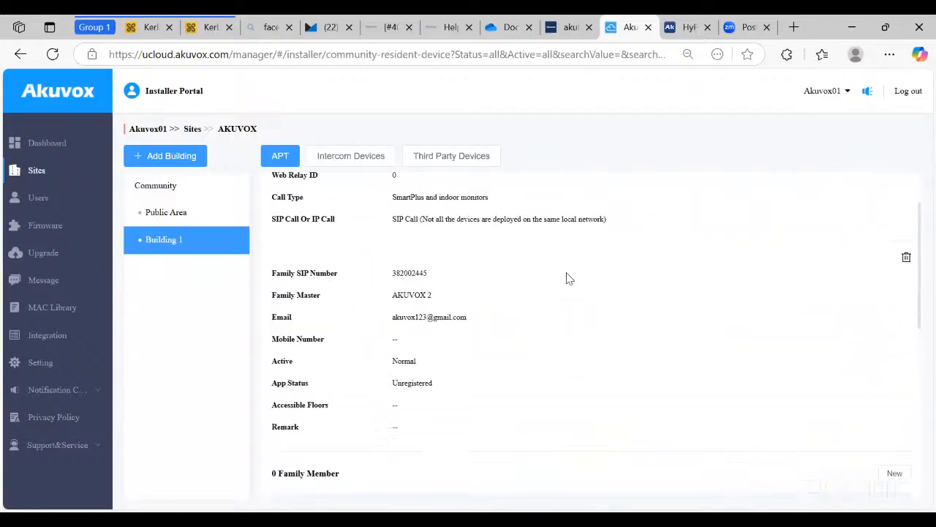
{"action": "scroll", "coordinate": [566, 278], "scroll_direction": "down", "scroll_amount": 5}
{"action": "scroll", "coordinate": [567, 278], "scroll_direction": "up", "scroll_amount": 1}
{"action": "scroll", "coordinate": [538, 286], "scroll_direction": "up", "scroll_amount": 1}
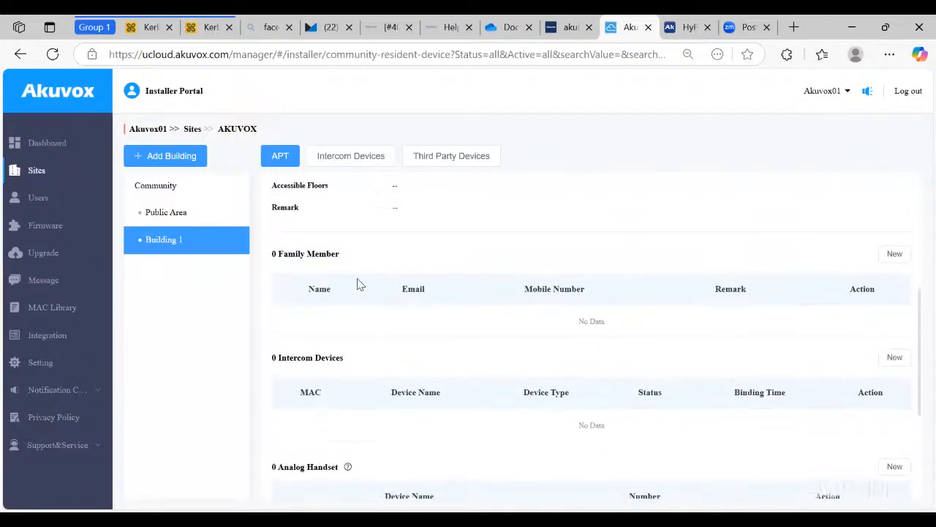
{"action": "triple_click", "coordinate": [307, 256]}
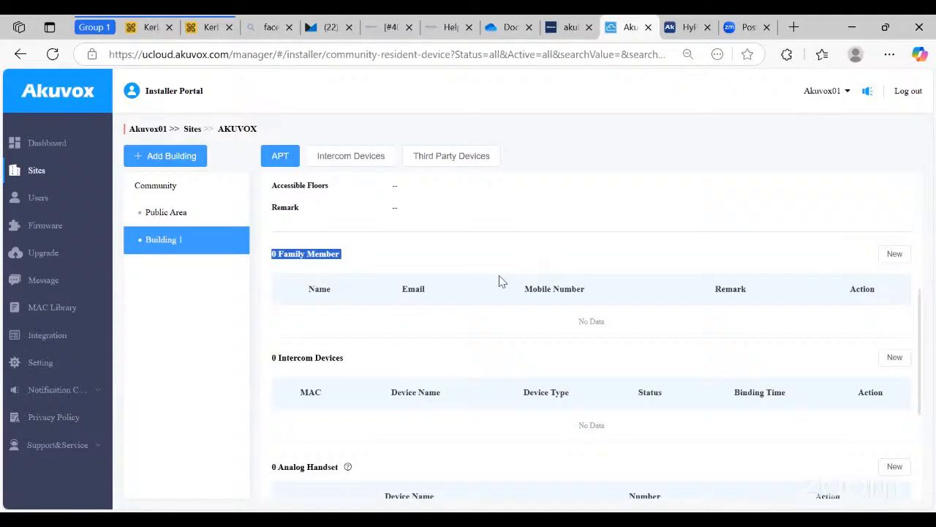
{"action": "scroll", "coordinate": [460, 256], "scroll_direction": "up", "scroll_amount": 4}
{"action": "double_click", "coordinate": [421, 368]}
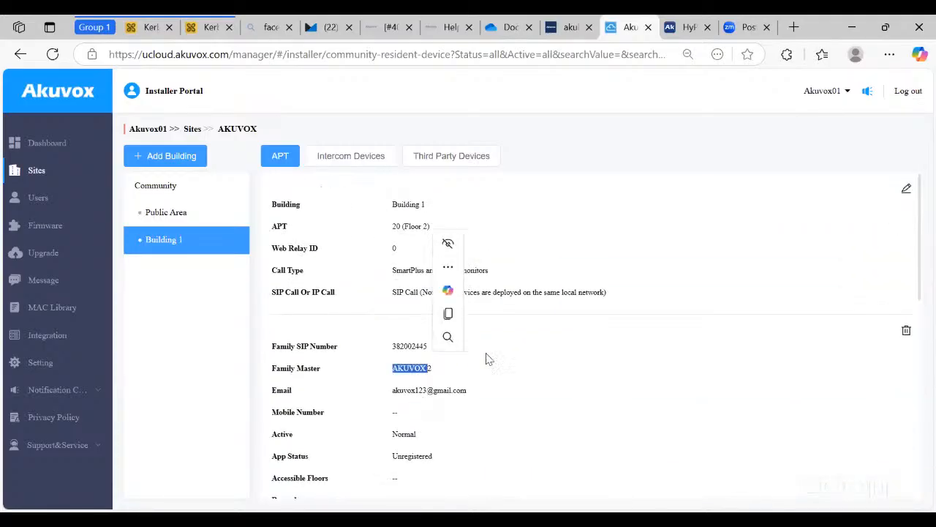
{"action": "scroll", "coordinate": [604, 356], "scroll_direction": "down", "scroll_amount": 5}
{"action": "scroll", "coordinate": [600, 358], "scroll_direction": "up", "scroll_amount": 1}
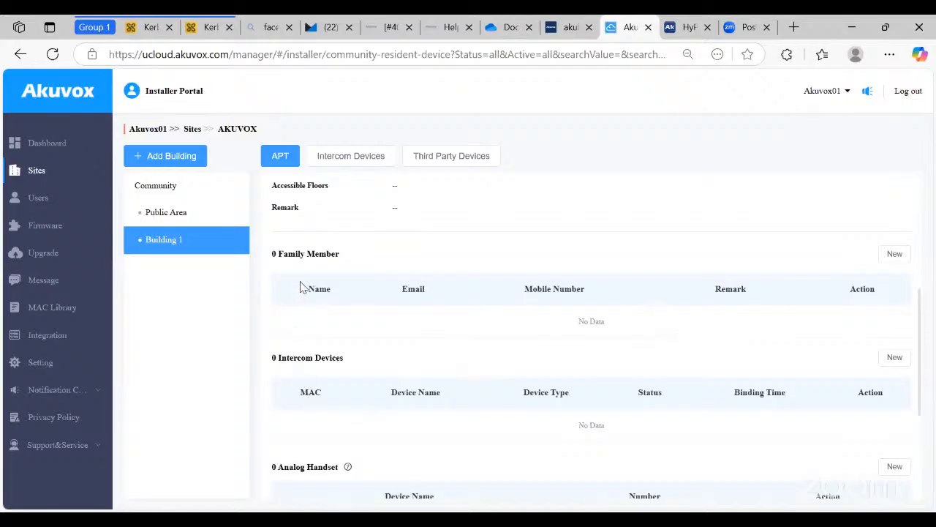
{"action": "scroll", "coordinate": [304, 307], "scroll_direction": "down", "scroll_amount": 1}
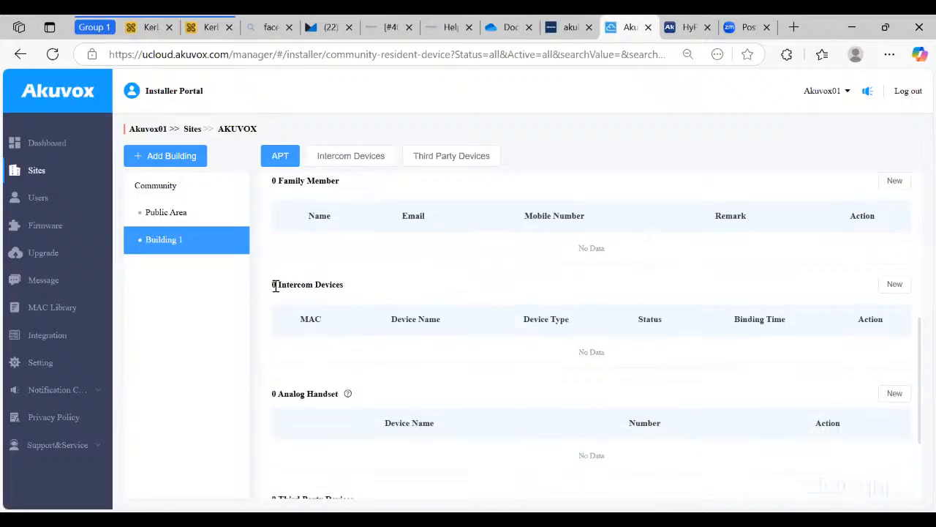
{"action": "double_click", "coordinate": [327, 287]}
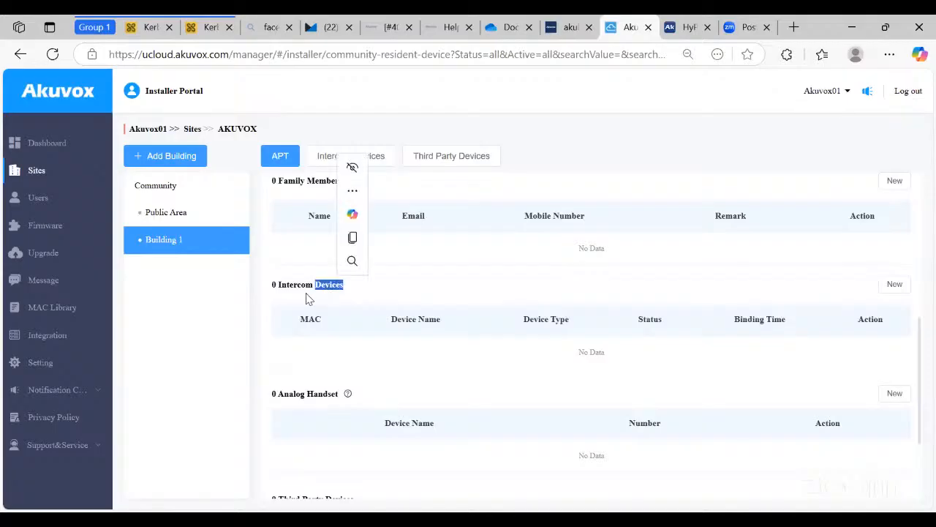
{"action": "left_click", "coordinate": [307, 292]}
{"action": "double_click", "coordinate": [300, 287]}
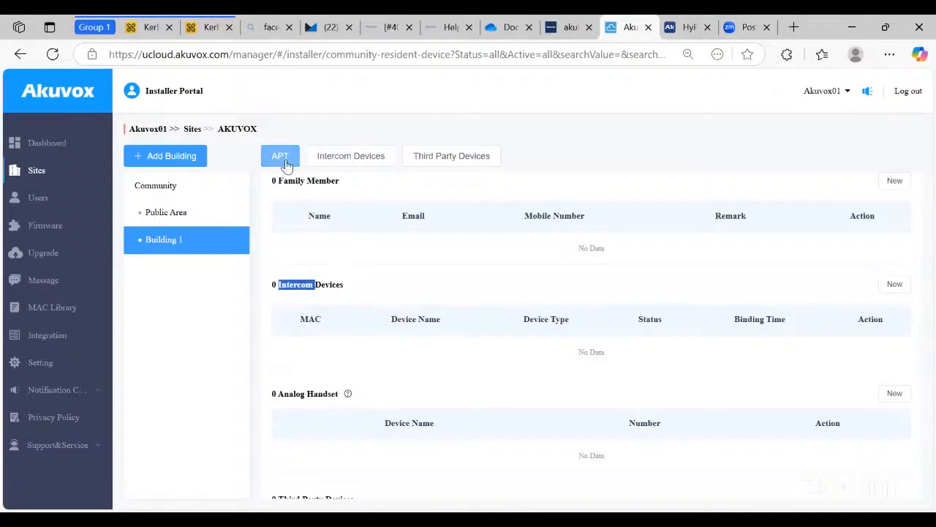
- Add indoor monitor 'Kitchen monitor' with MAC 0C11051BF946 to APT 20
{"action": "left_click", "coordinate": [892, 285]}
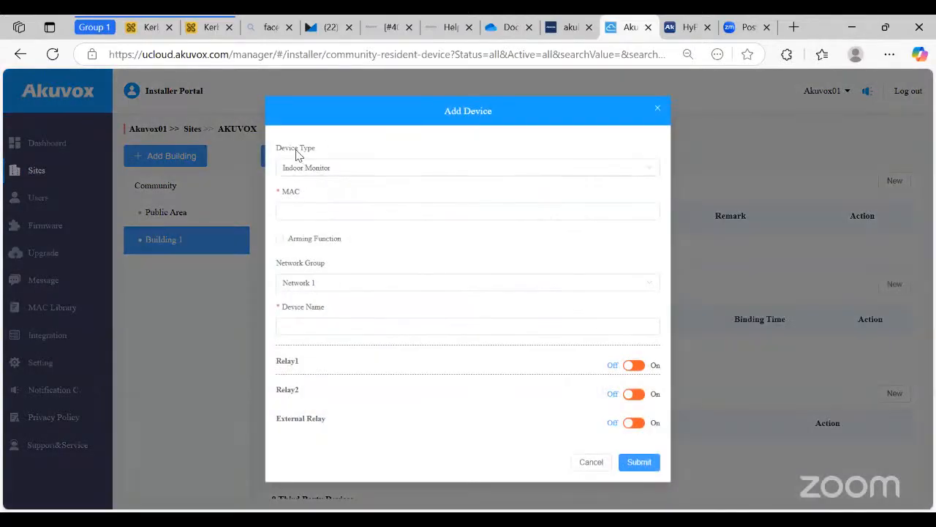
{"action": "left_click", "coordinate": [324, 211]}
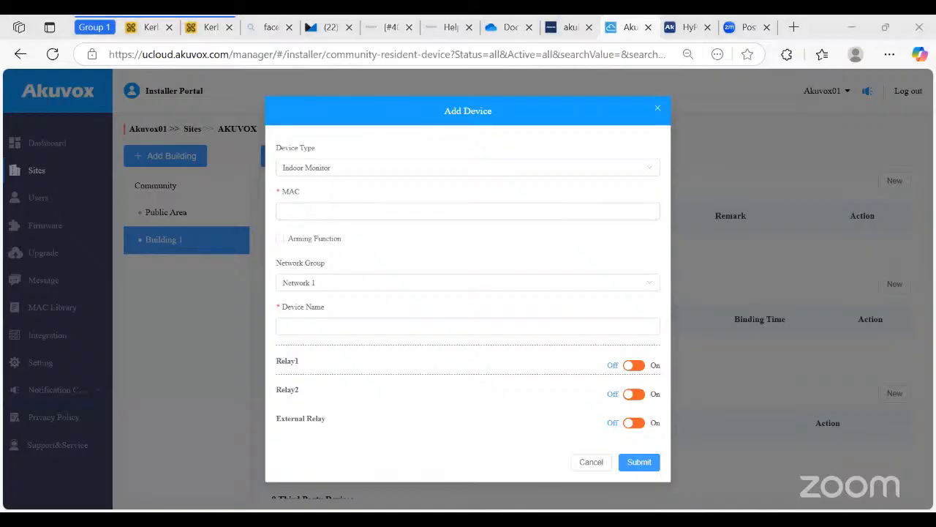
{"action": "left_click", "coordinate": [328, 211]}
{"action": "type", "text": "0C11051BF946"}
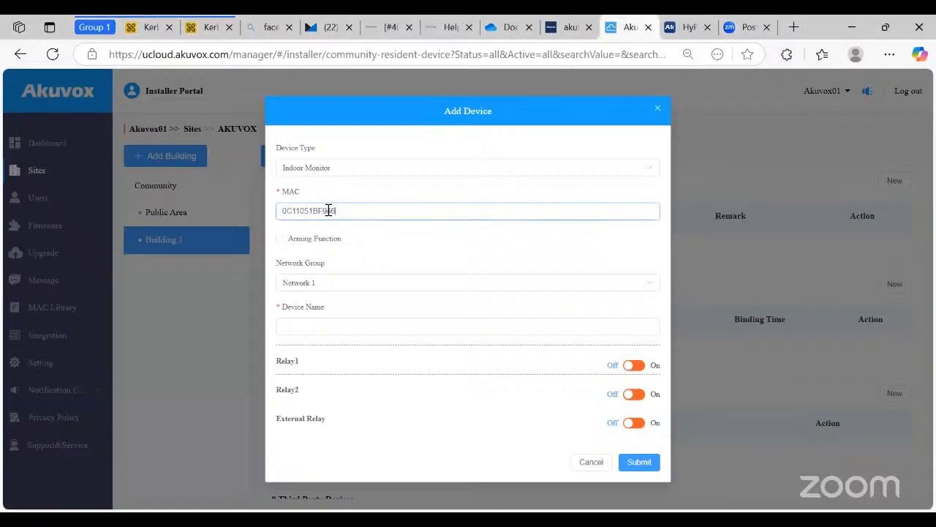
{"action": "left_click", "coordinate": [314, 327]}
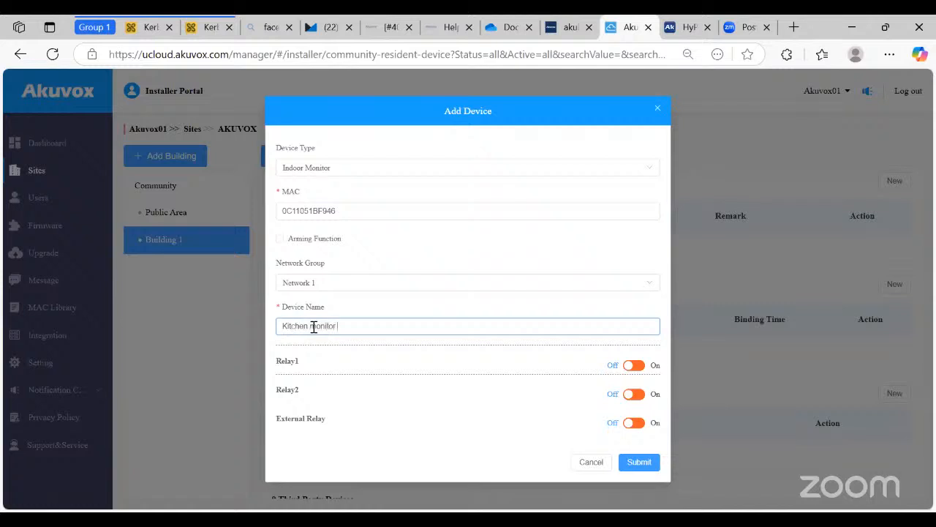
{"action": "left_click", "coordinate": [640, 469]}
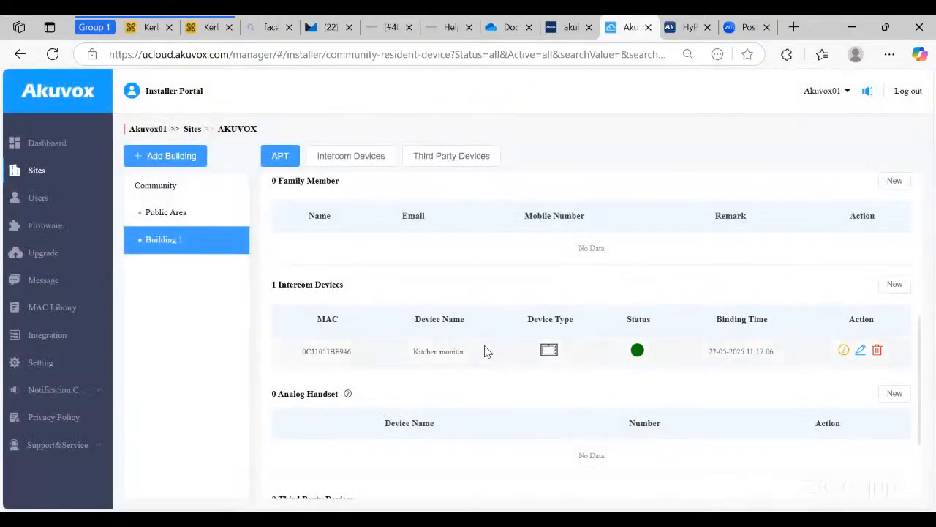
{"action": "left_click", "coordinate": [220, 214]}
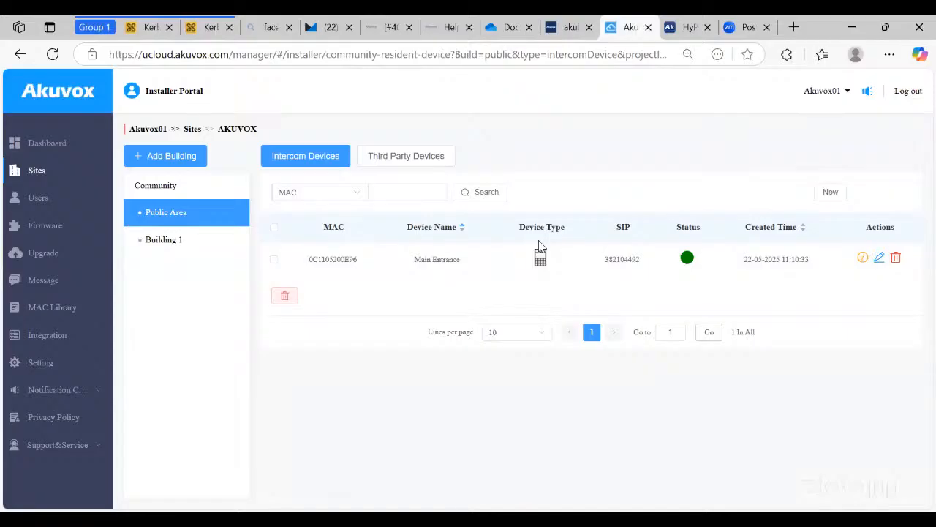
- Return to Building 1, open APT 20's edit page and view Third Party Devices cameras
{"action": "left_click", "coordinate": [190, 244]}
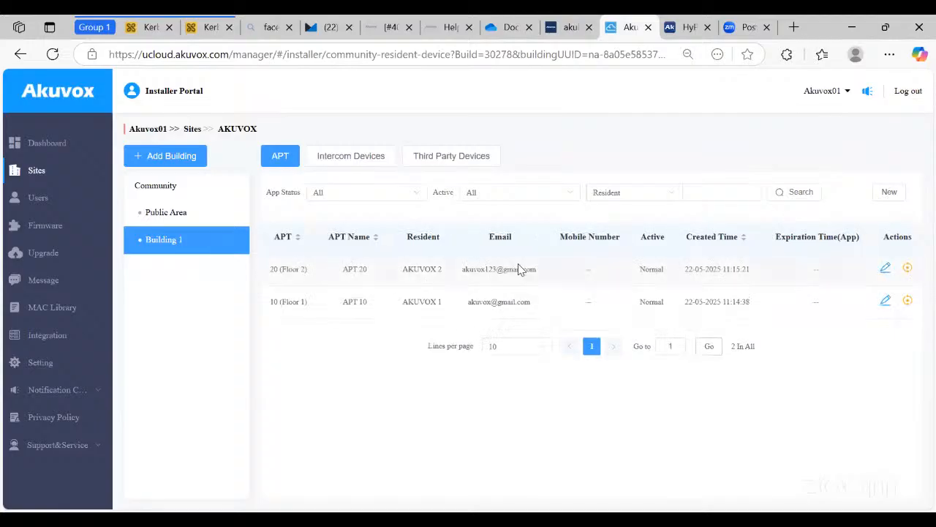
{"action": "left_click", "coordinate": [884, 270]}
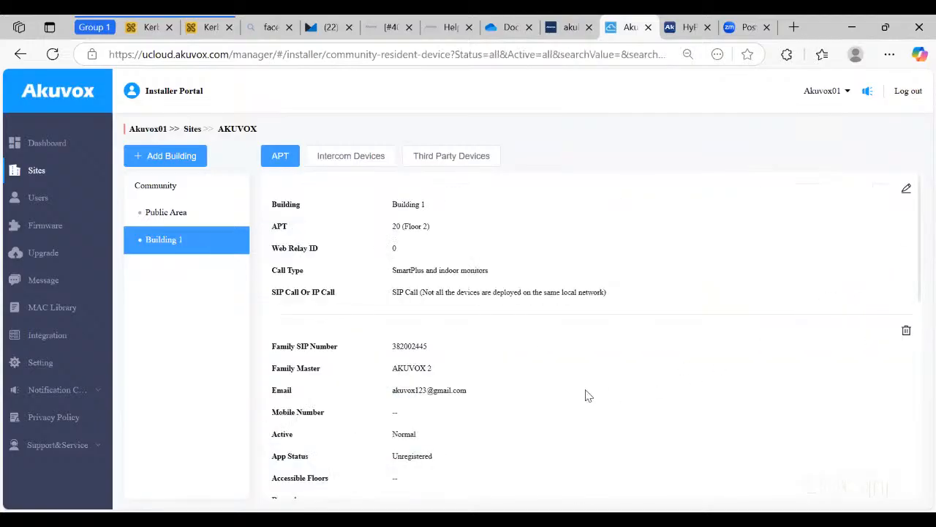
{"action": "left_click", "coordinate": [420, 156]}
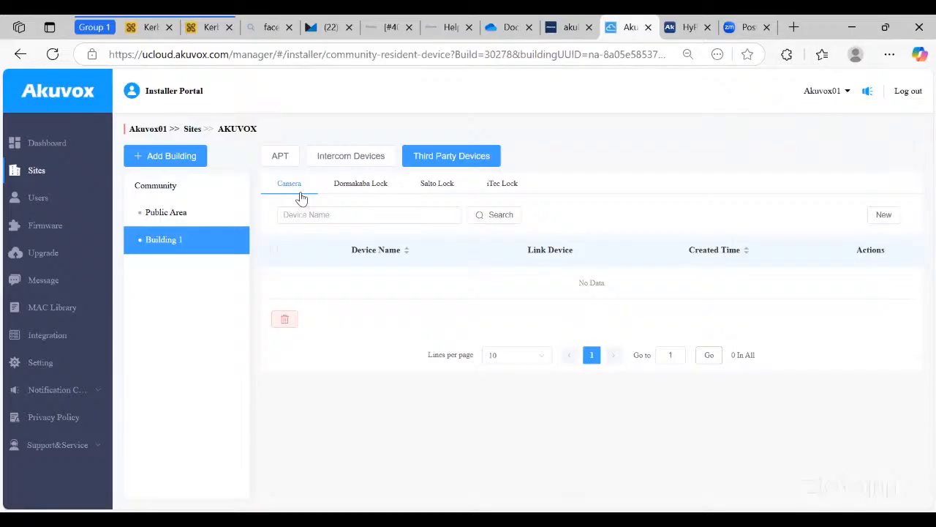
- Add a camera named Parking camera with RTSP address rtsp://192.168.1.62:554
{"action": "left_click", "coordinate": [886, 217]}
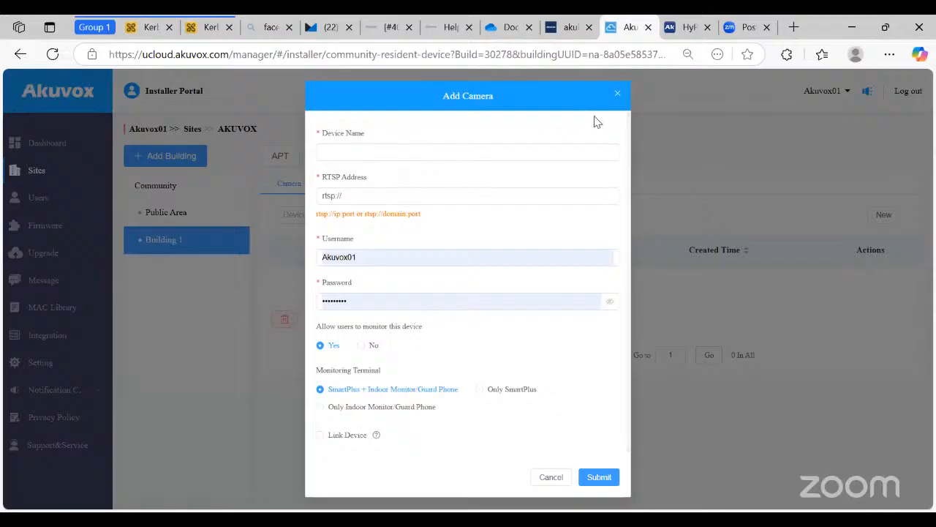
{"action": "left_click", "coordinate": [368, 156]}
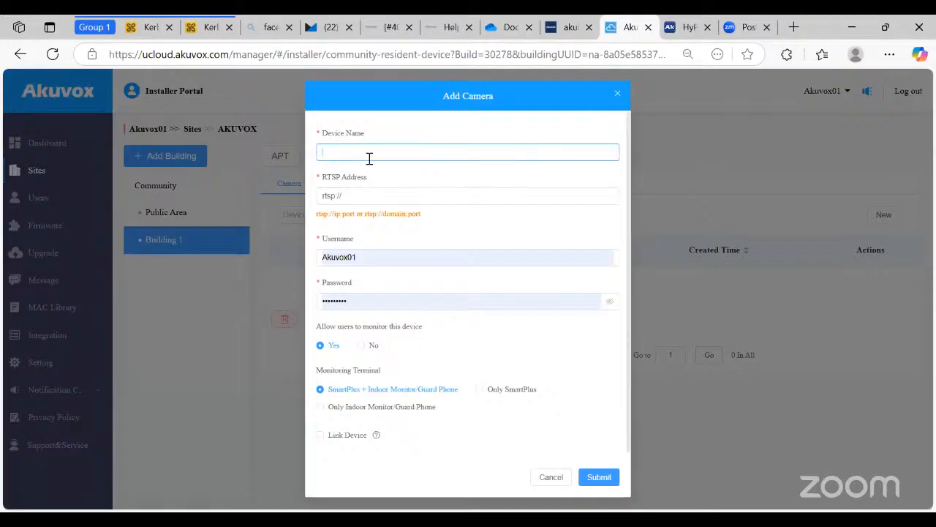
{"action": "type", "text": "Parkingcam"}
{"action": "key", "text": "BackSpace"}
{"action": "key", "text": "BackSpace"}
{"action": "key", "text": "BackSpace"}
{"action": "type", "text": "camera"}
{"action": "left_click", "coordinate": [359, 193]}
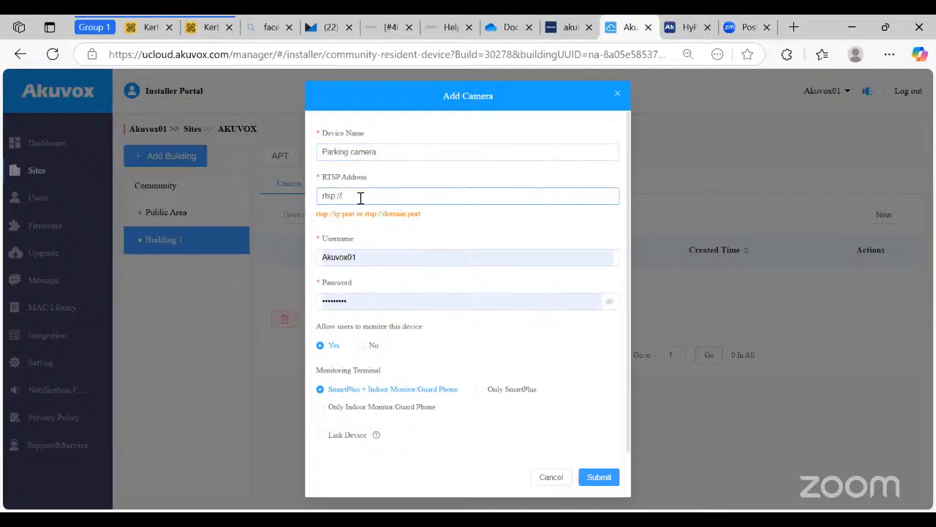
{"action": "left_click_drag", "start_coordinate": [355, 216], "coordinate": [315, 215]}
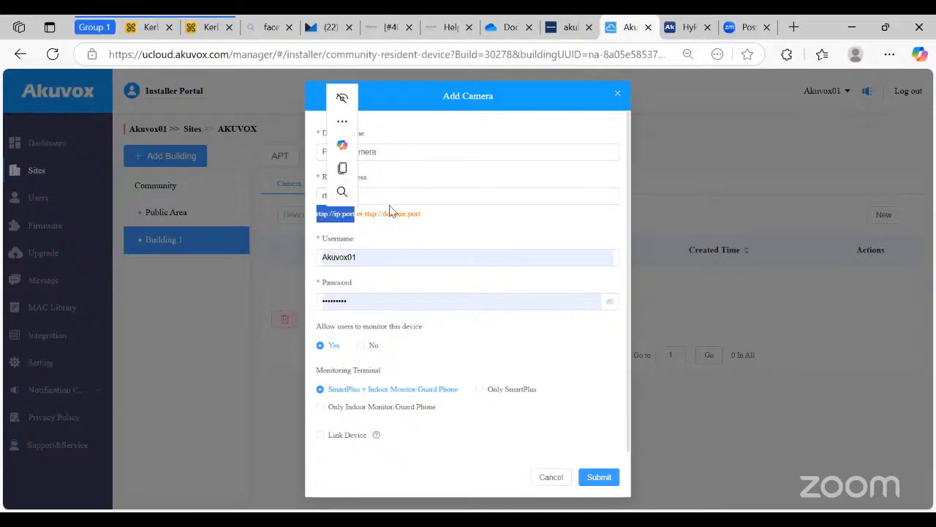
{"action": "left_click", "coordinate": [342, 192]}
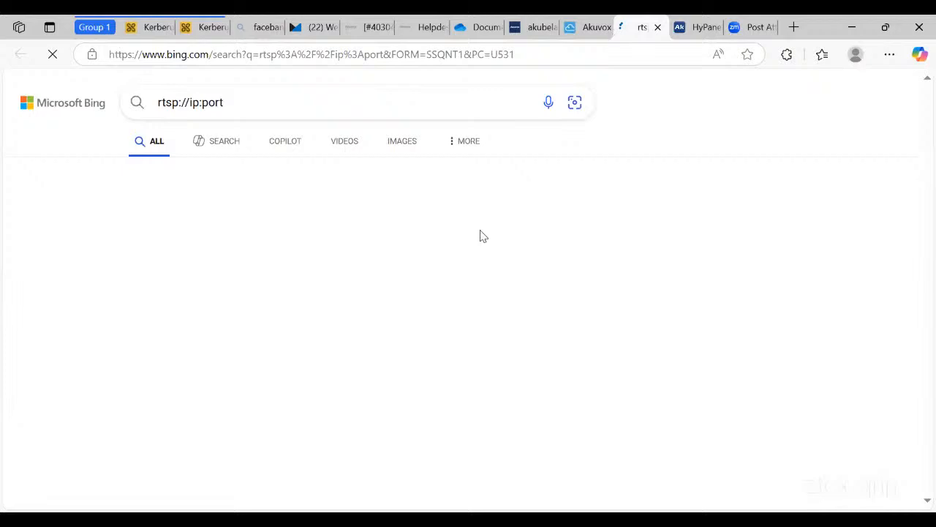
{"action": "key", "text": "ctrl+w"}
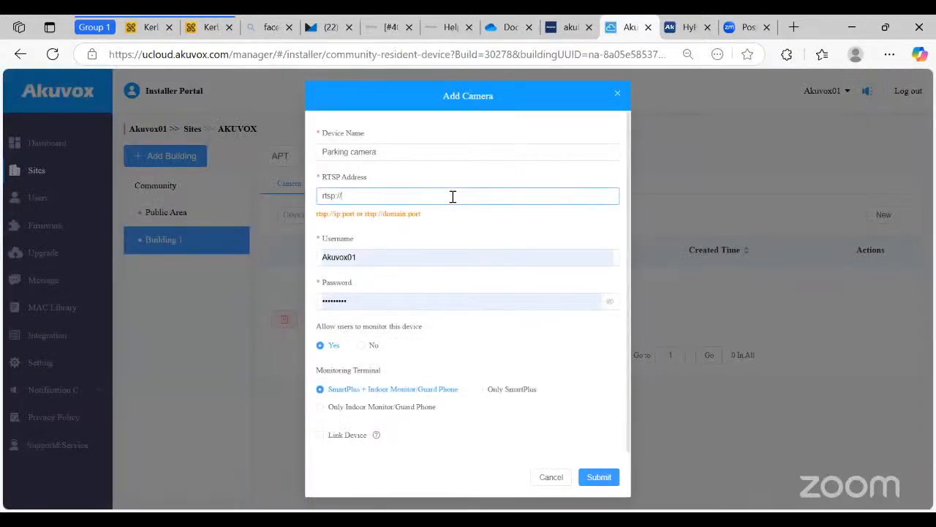
{"action": "type", "text": "192.168.1.62:554"}
- Set the camera username to admin and enter the camera password
{"action": "double_click", "coordinate": [361, 258]}
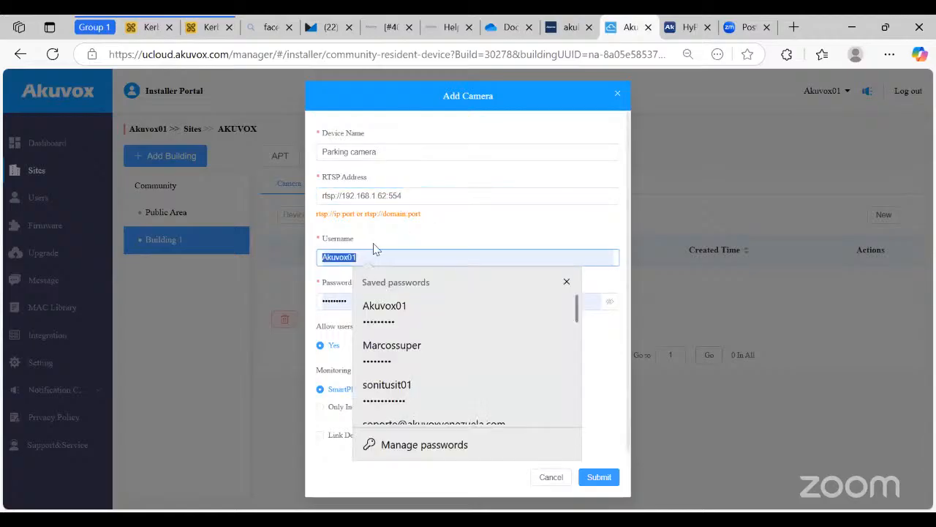
{"action": "type", "text": "admin"}
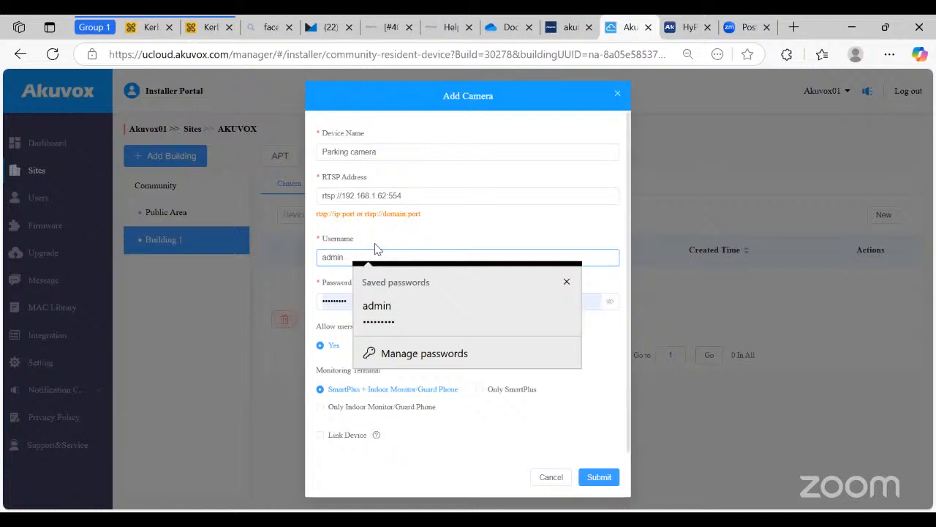
{"action": "key", "text": "Tab"}
{"action": "type", "text": "a"}
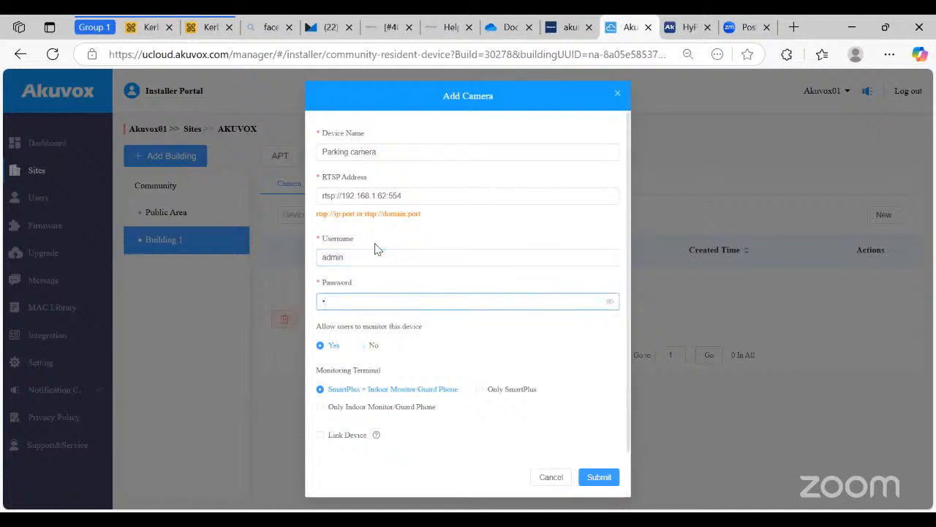
{"action": "type", "text": "•••••••••"}
- Try the SmartPlus and indoor-monitor viewing options and Link Device, then close the Add Camera form unsaved
{"action": "left_click", "coordinate": [506, 390]}
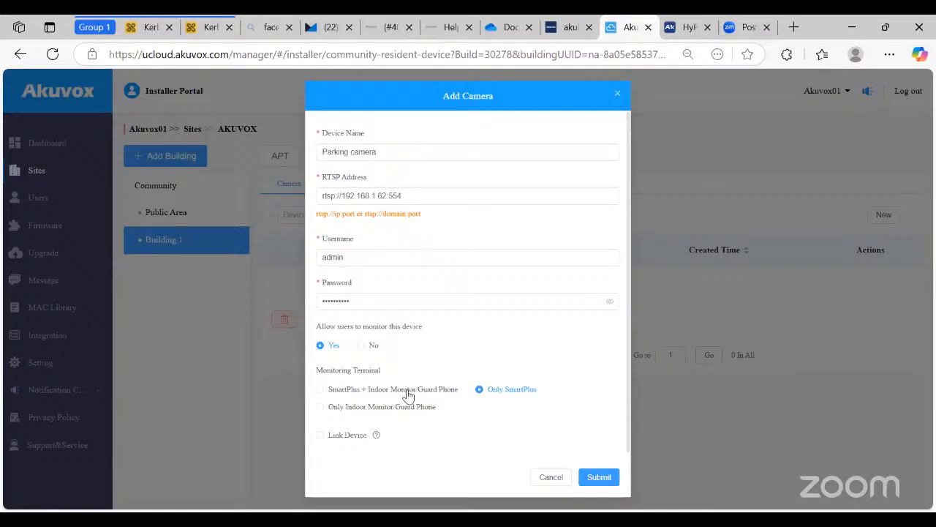
{"action": "left_click", "coordinate": [414, 393]}
{"action": "left_click", "coordinate": [320, 436]}
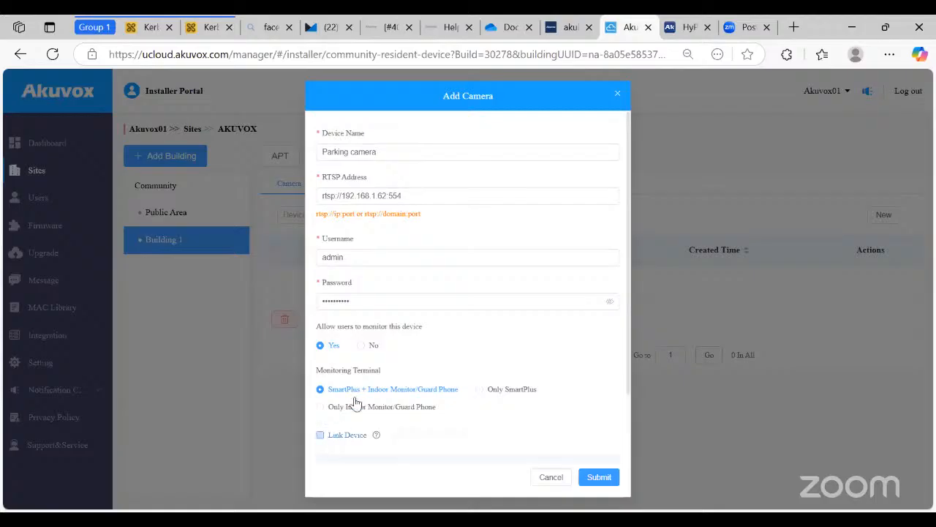
{"action": "scroll", "coordinate": [410, 438], "scroll_direction": "down", "scroll_amount": 2}
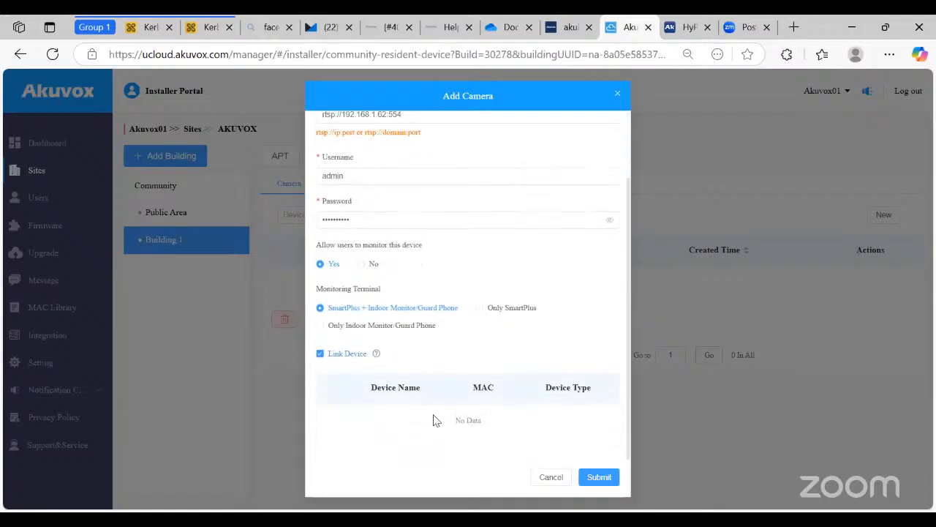
{"action": "scroll", "coordinate": [428, 413], "scroll_direction": "up", "scroll_amount": 2}
{"action": "scroll", "coordinate": [414, 371], "scroll_direction": "down", "scroll_amount": 2}
{"action": "left_click", "coordinate": [618, 94]}
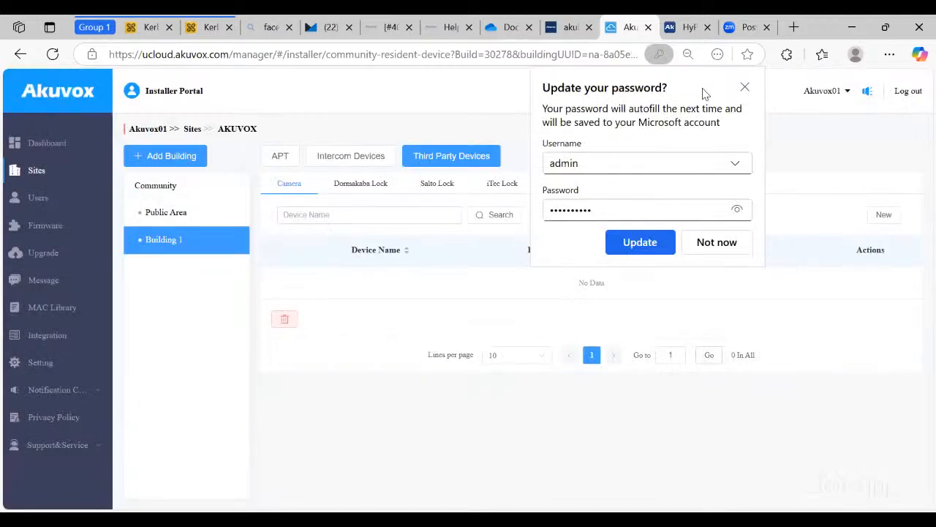
- Add a Public Area camera named 'Parking camera' at rtsp://192.168.1.62:554
{"action": "left_click", "coordinate": [198, 218]}
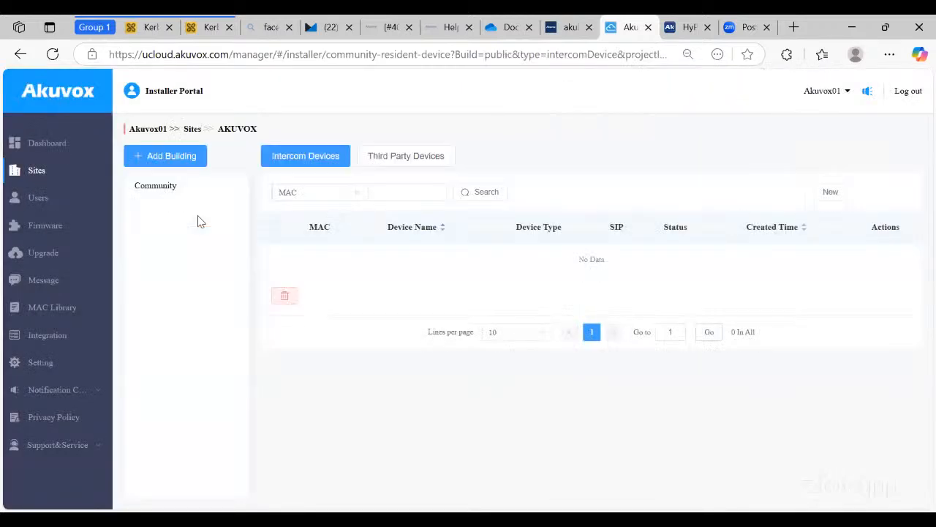
{"action": "left_click", "coordinate": [402, 160]}
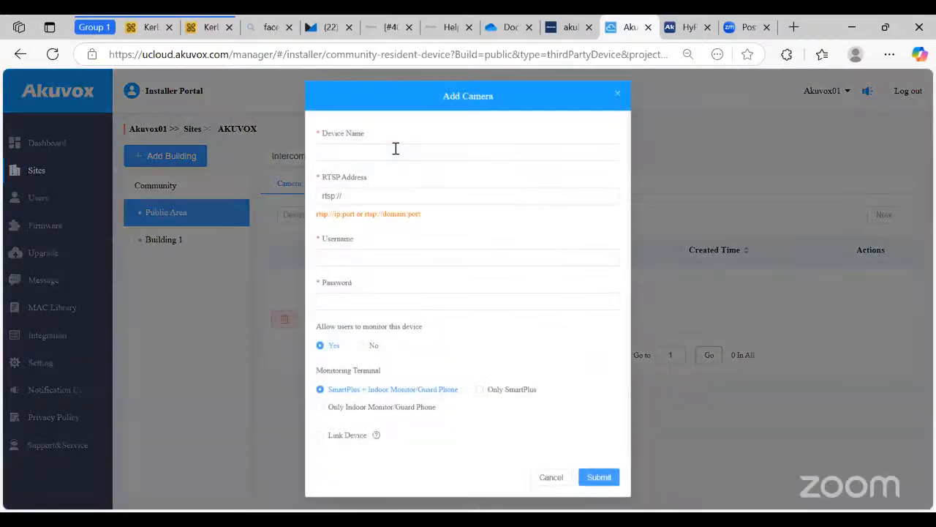
{"action": "left_click", "coordinate": [398, 151]}
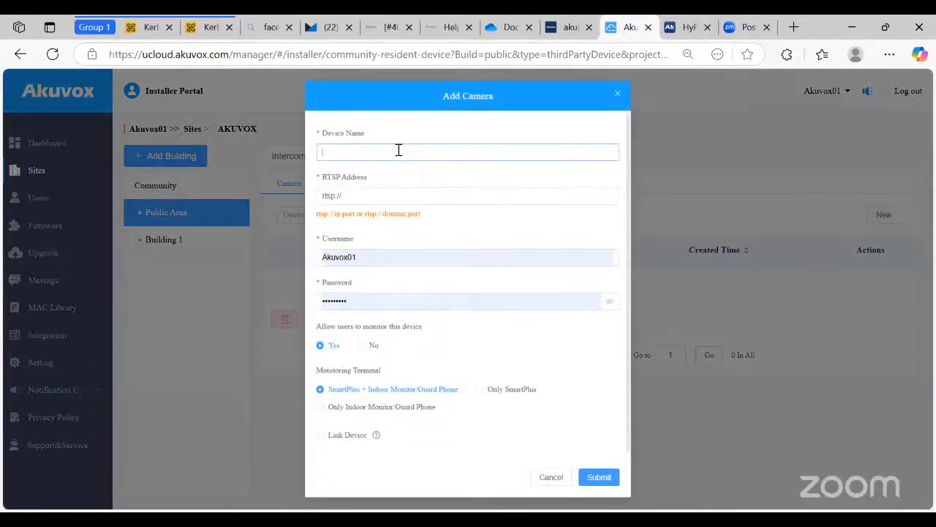
{"action": "type", "text": "Parking "}
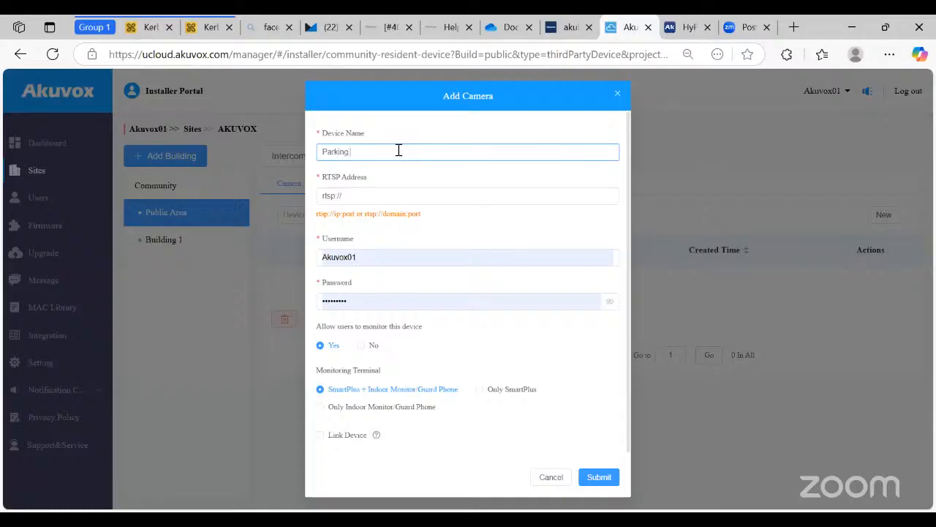
{"action": "type", "text": "camera"}
{"action": "key", "text": "Tab"}
{"action": "key", "text": "End"}
{"action": "type", "text": "192.1"}
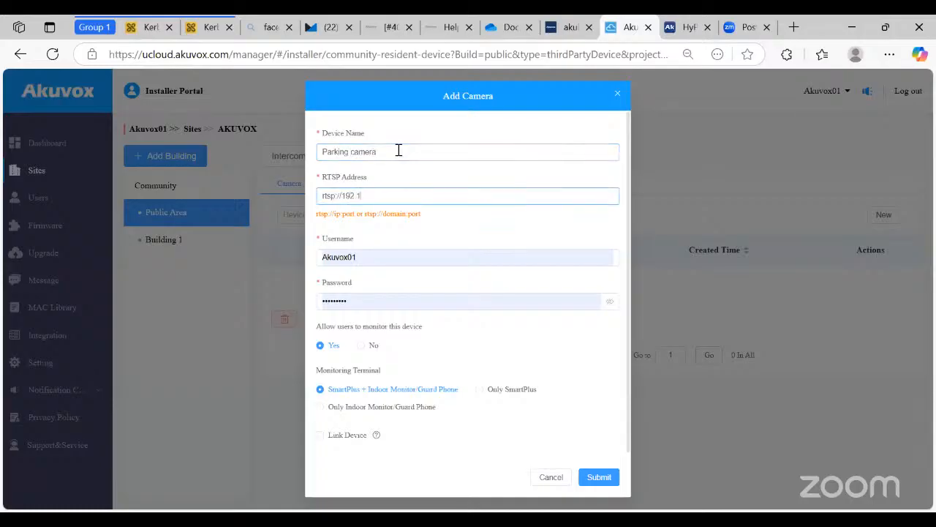
{"action": "type", "text": "68.1.62"}
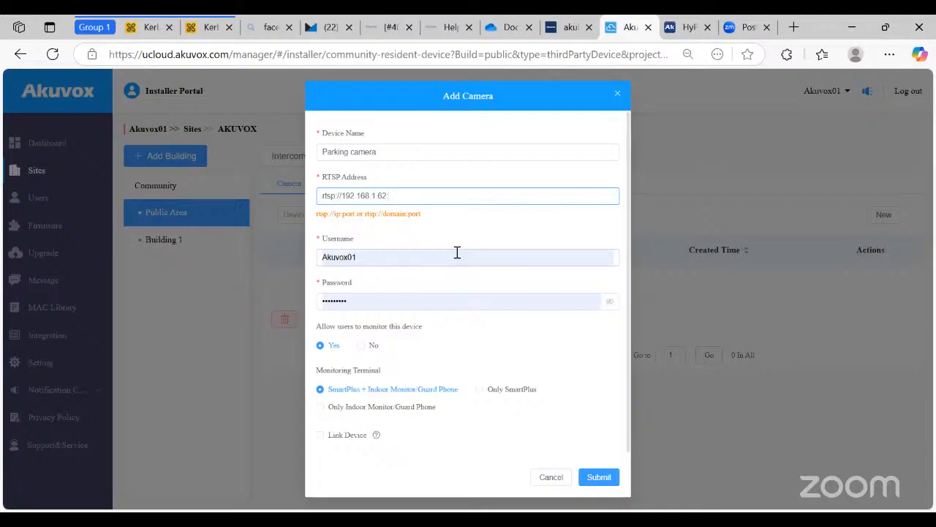
{"action": "type", "text": ":554"}
- Enter camera username admin and its password, and link the camera to Main Entrance
{"action": "left_click", "coordinate": [413, 262]}
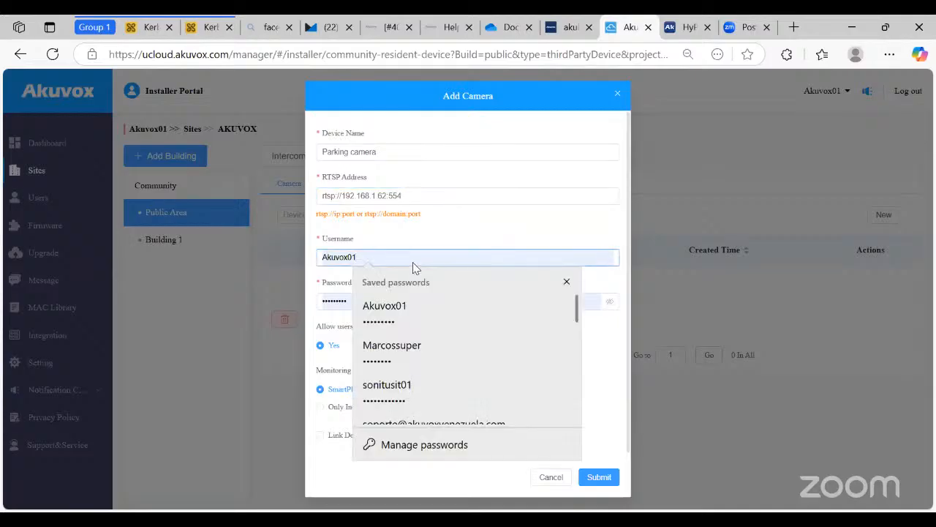
{"action": "key", "text": "BackSpace"}
{"action": "key", "text": "BackSpace"}
{"action": "key", "text": "BackSpace"}
{"action": "key", "text": "BackSpace"}
{"action": "key", "text": "BackSpace"}
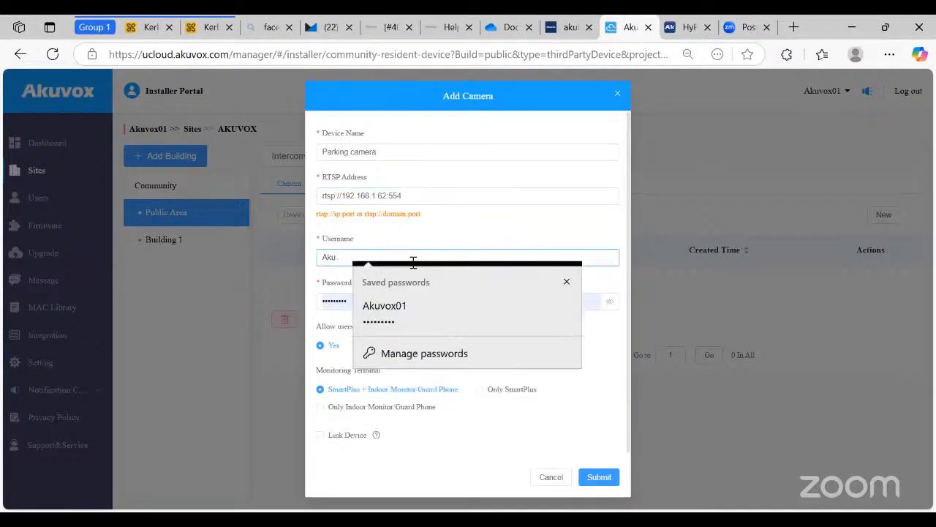
{"action": "key", "text": "BackSpace"}
{"action": "key", "text": "BackSpace"}
{"action": "key", "text": "BackSpace"}
{"action": "type", "text": "admin"}
{"action": "key", "text": "Tab"}
{"action": "type", "text": "••••••••••"}
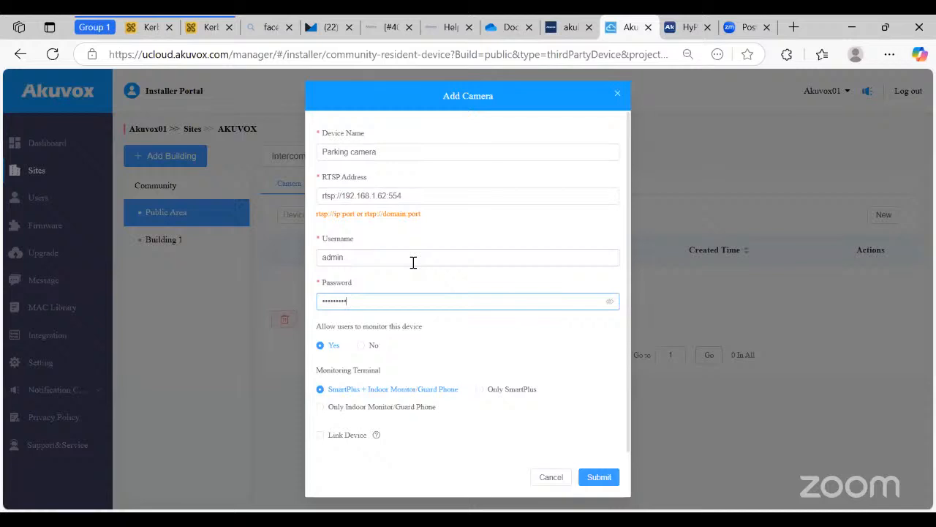
{"action": "left_click", "coordinate": [321, 436]}
{"action": "scroll", "coordinate": [337, 433], "scroll_direction": "down", "scroll_amount": 2}
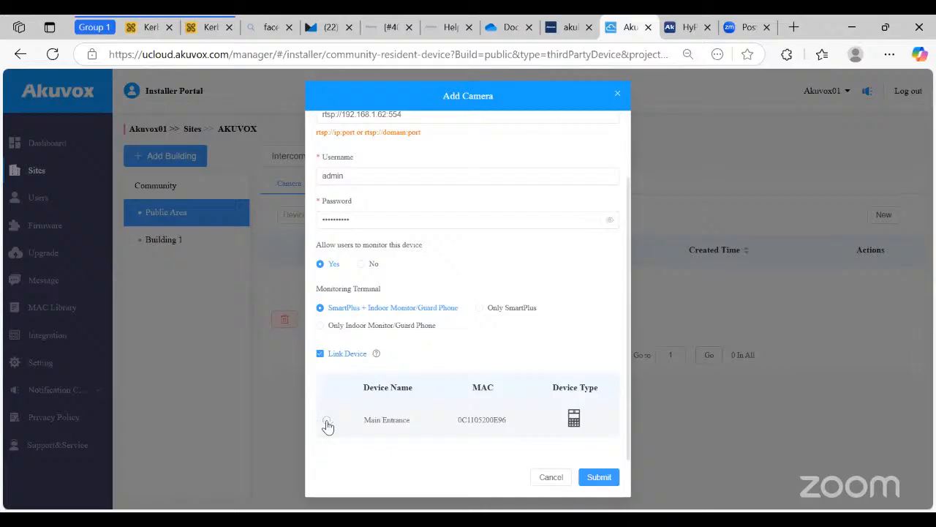
{"action": "left_click", "coordinate": [326, 423]}
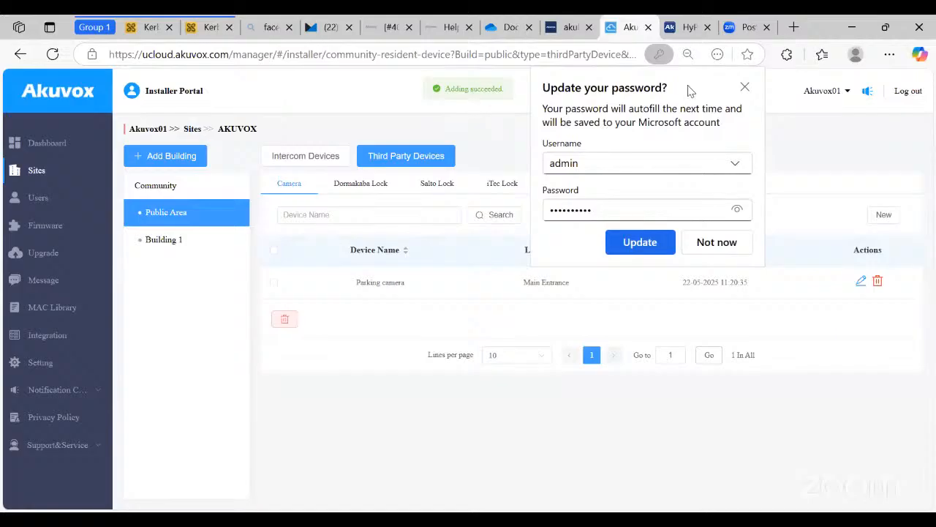
- Dismiss the browser's save-password prompt and view Public Area's intercom devices, showing Main Entrance online
{"action": "left_click", "coordinate": [745, 88]}
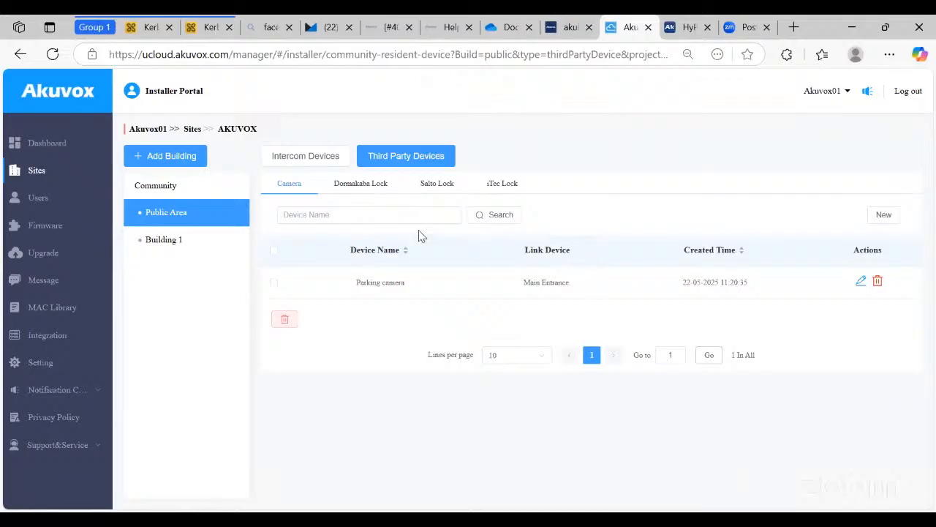
{"action": "left_click", "coordinate": [179, 240]}
{"action": "left_click", "coordinate": [184, 222]}
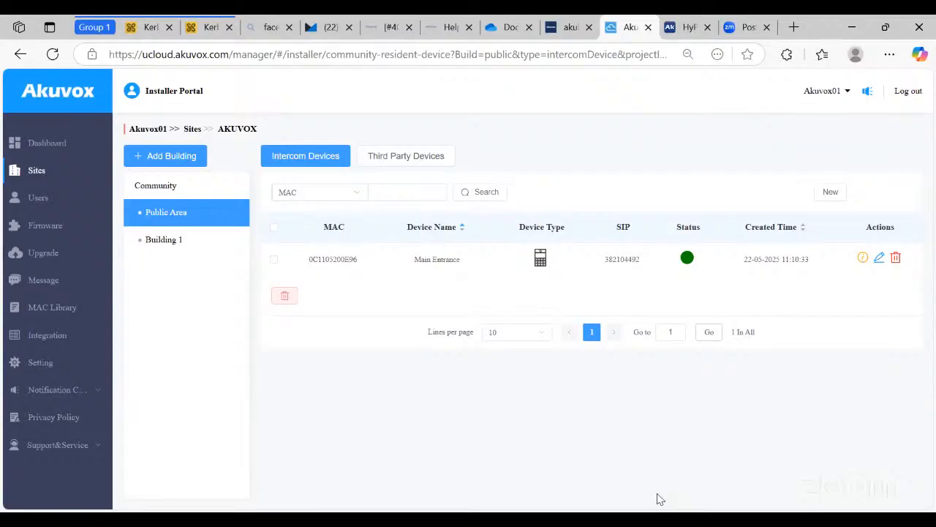
- From the Dashboard, start and cancel a new property manager, then return to the Sites list
{"action": "left_click", "coordinate": [53, 155]}
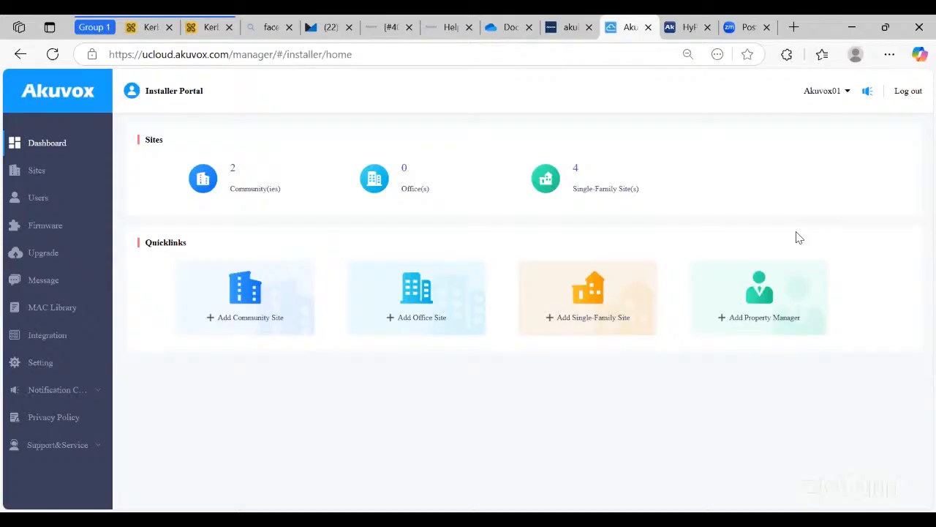
{"action": "left_click", "coordinate": [766, 315]}
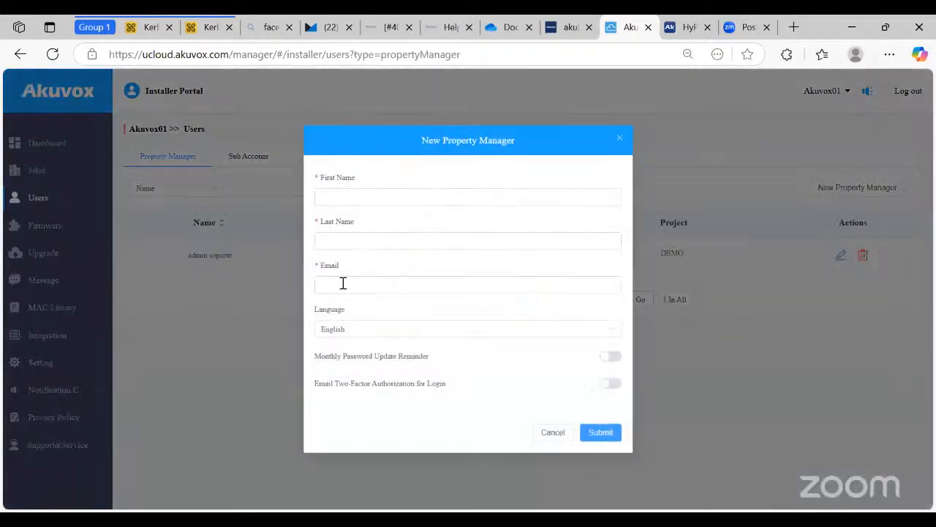
{"action": "left_click", "coordinate": [619, 141]}
{"action": "left_click", "coordinate": [71, 167]}
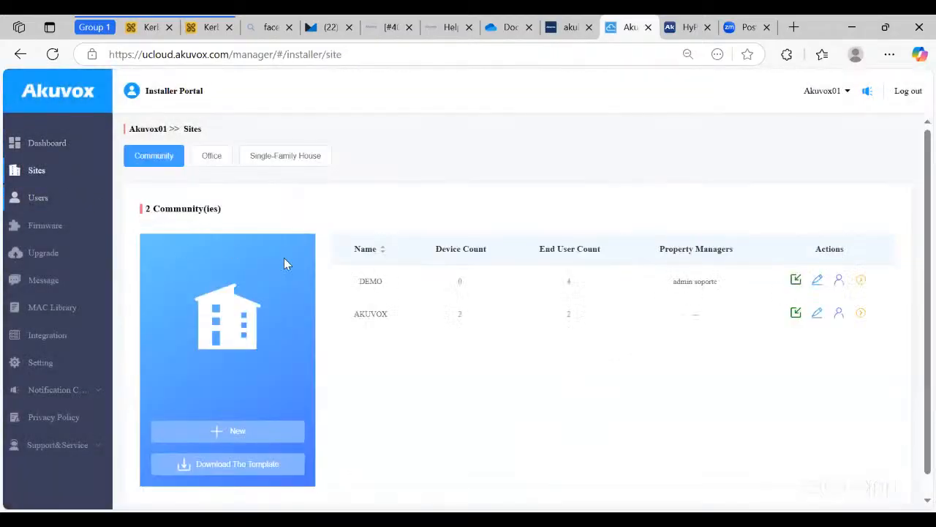
- Assign the existing property manager to the AKUVOX community and save the assignment
{"action": "left_click", "coordinate": [839, 316]}
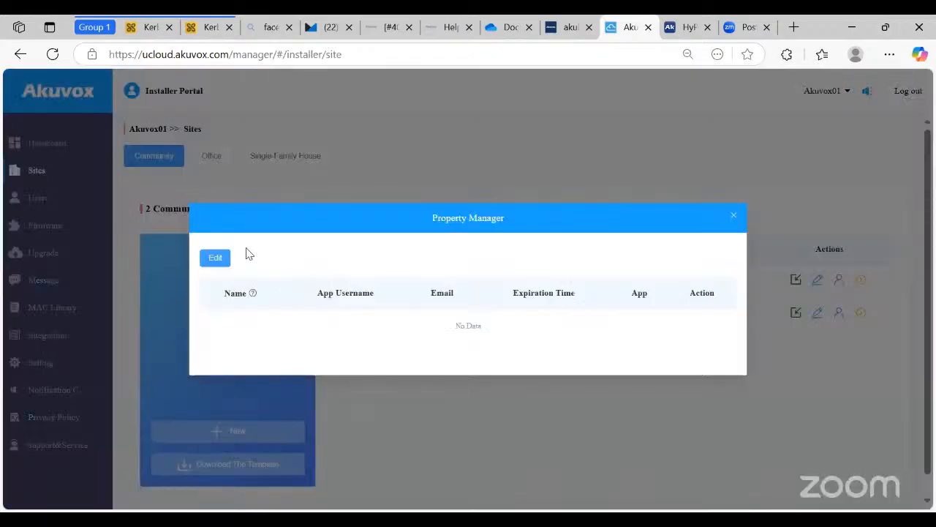
{"action": "left_click", "coordinate": [215, 257]}
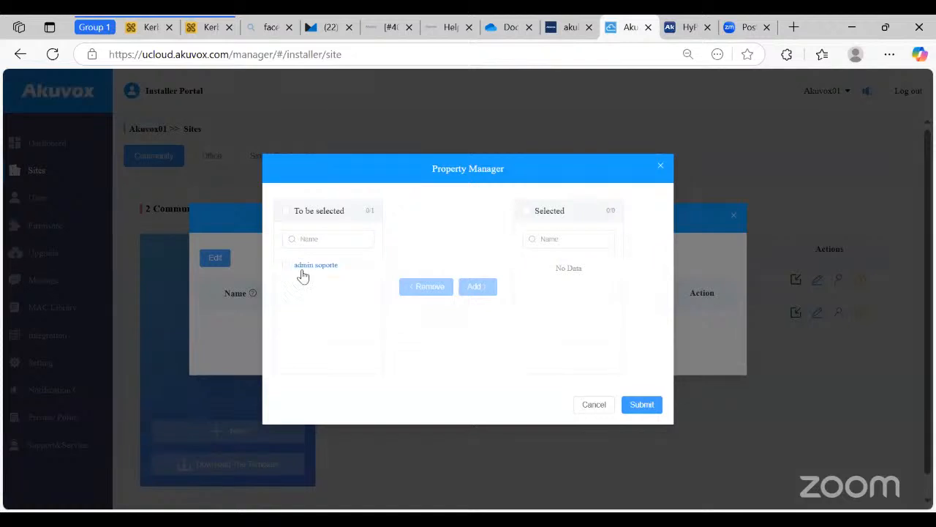
{"action": "left_click", "coordinate": [304, 268]}
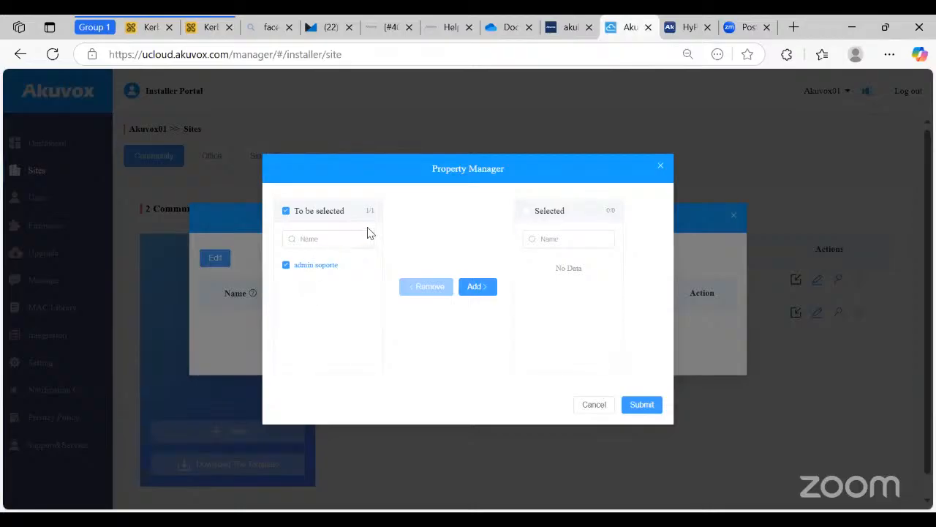
{"action": "left_click", "coordinate": [479, 287]}
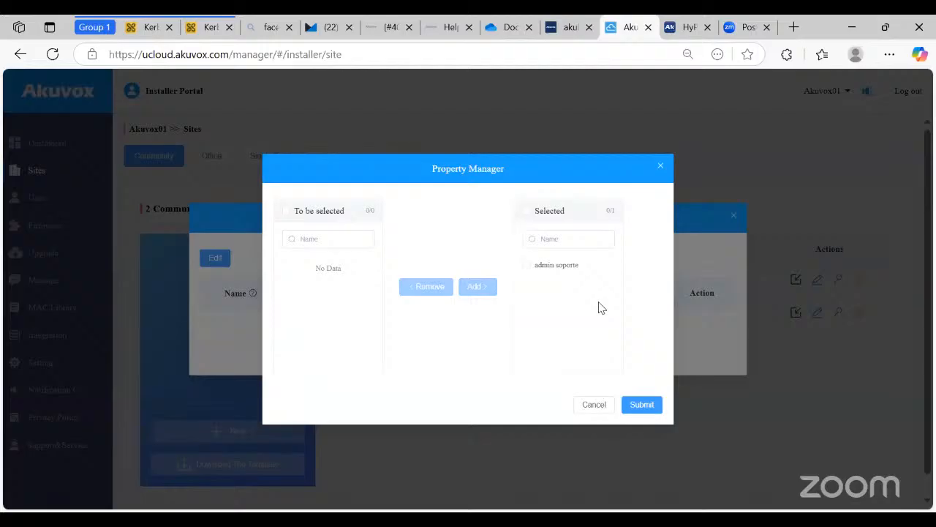
{"action": "left_click", "coordinate": [641, 403]}
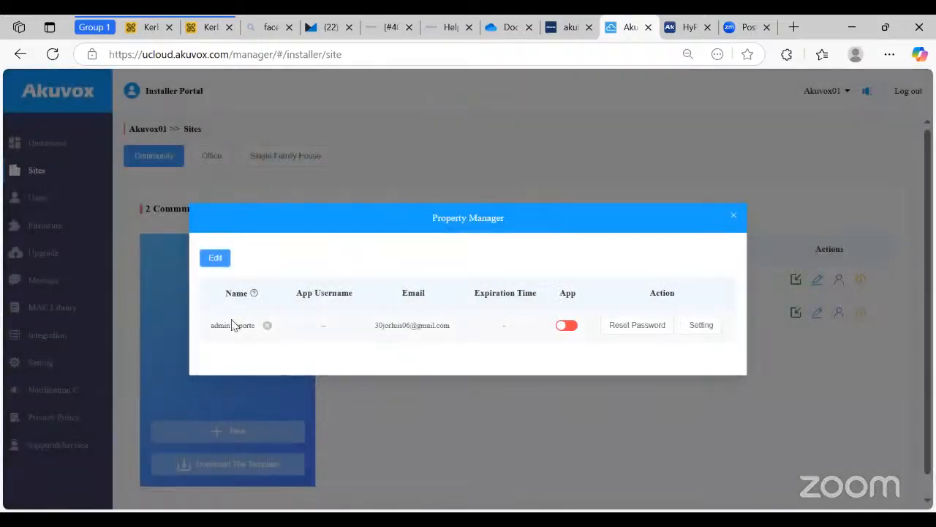
{"action": "left_click", "coordinate": [732, 216]}
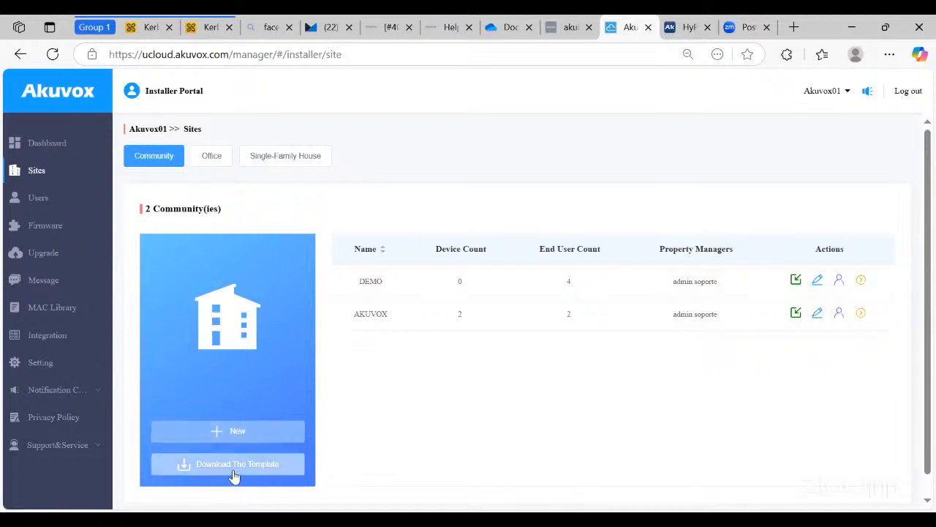
- Download the community import template, opening it in a spreadsheet viewer tab, and return to Sites
{"action": "left_click", "coordinate": [233, 475]}
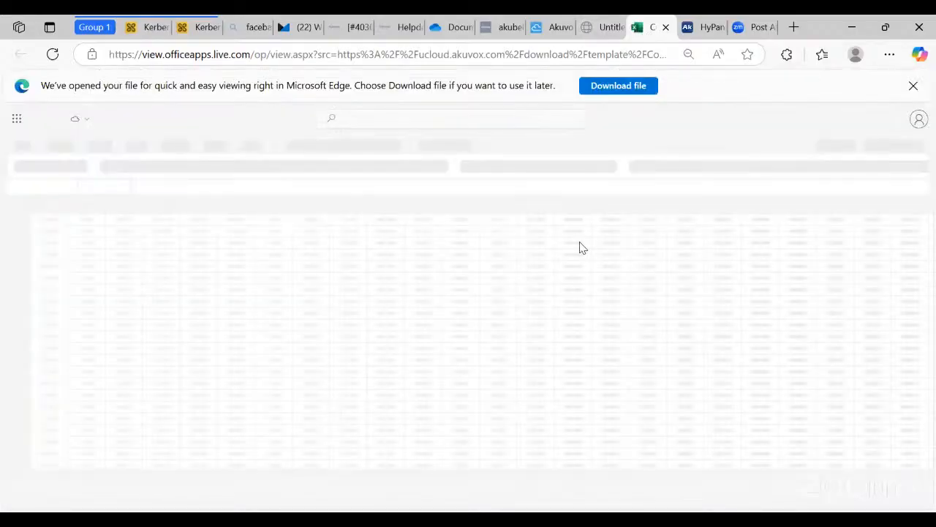
{"action": "left_click", "coordinate": [554, 27]}
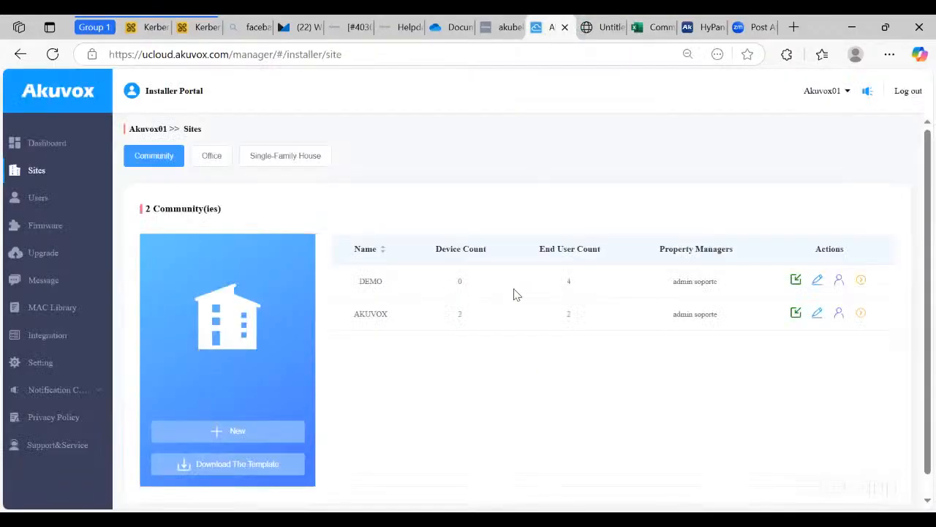